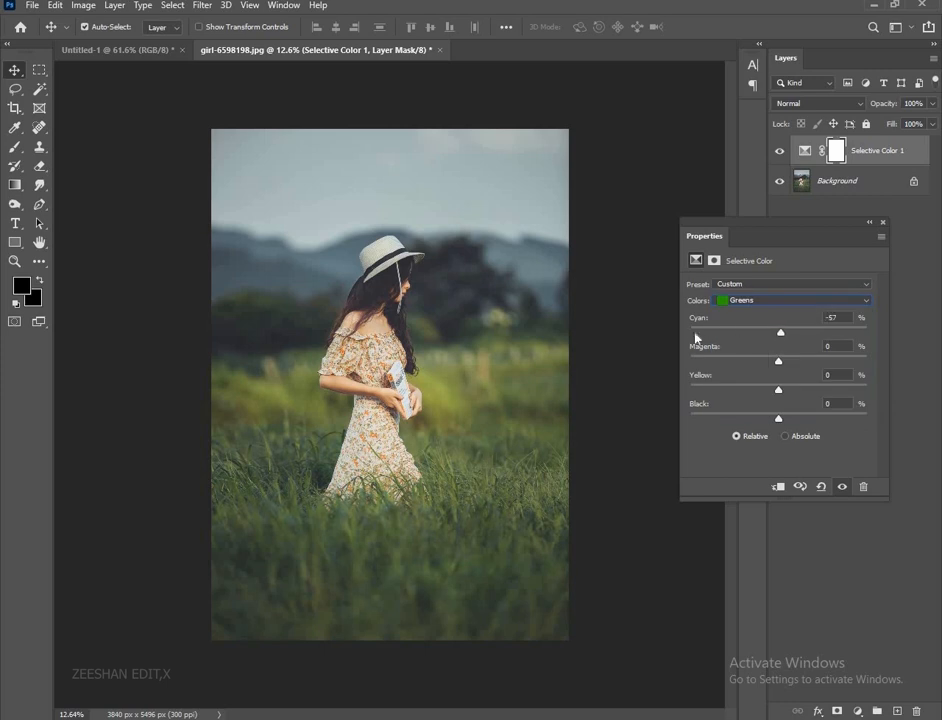
For the Greens in the Selective Color adjustment, set cyan to -100, lower magenta, and raise yellow and black
mouse_move(781, 362)
left_mouse_down()
mouse_move(673, 362)
mouse_move(769, 362)
left_mouse_up()
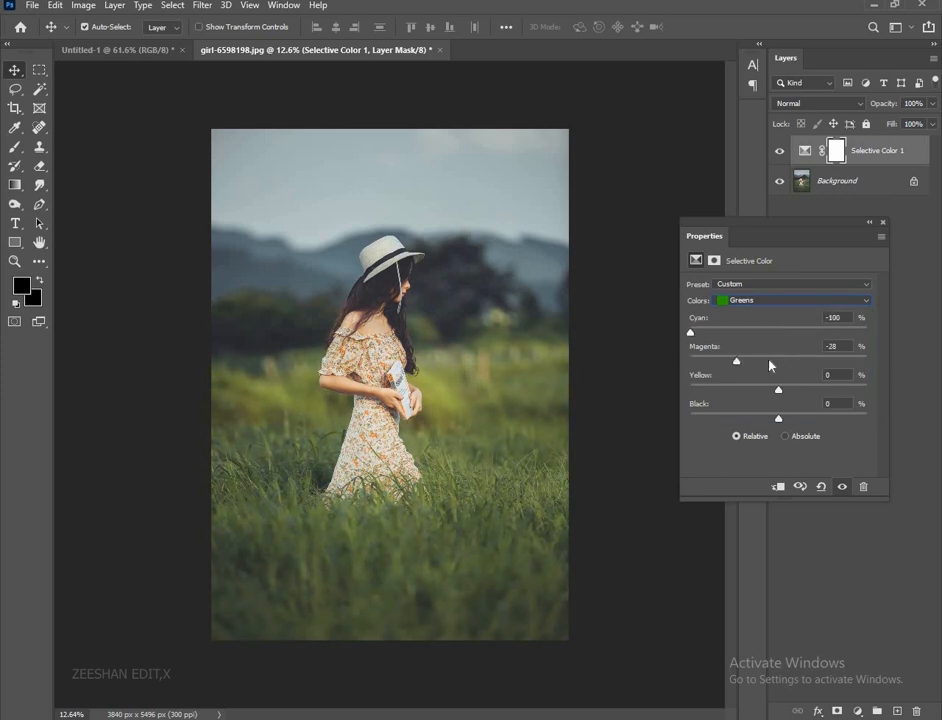
left_click_drag(883, 396, 885, 396)
left_click_drag(779, 418, 843, 420)
Lower yellow and raise black for the Cyans, and set the Blues to cyan -75 and magenta +100
left_click(778, 303)
left_click(770, 343)
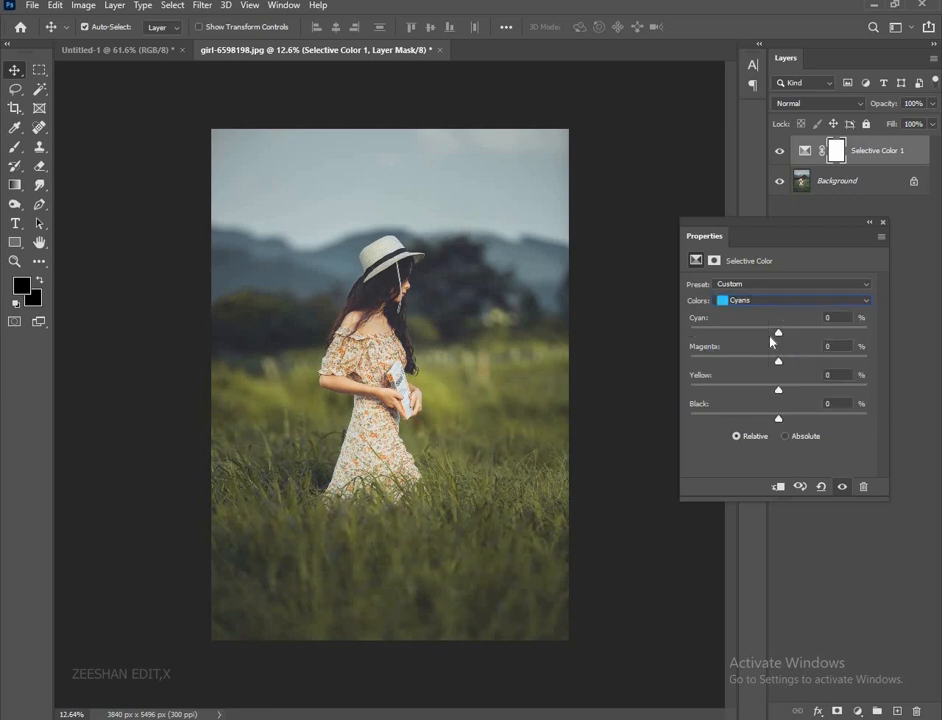
left_click_drag(777, 387, 716, 389)
left_click(770, 302)
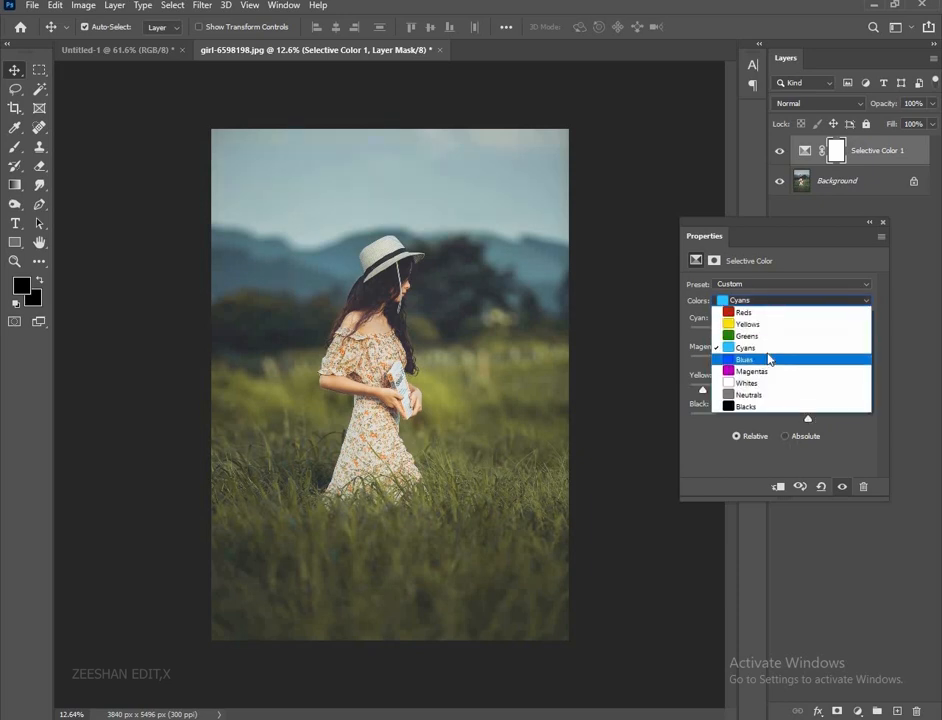
left_click(770, 360)
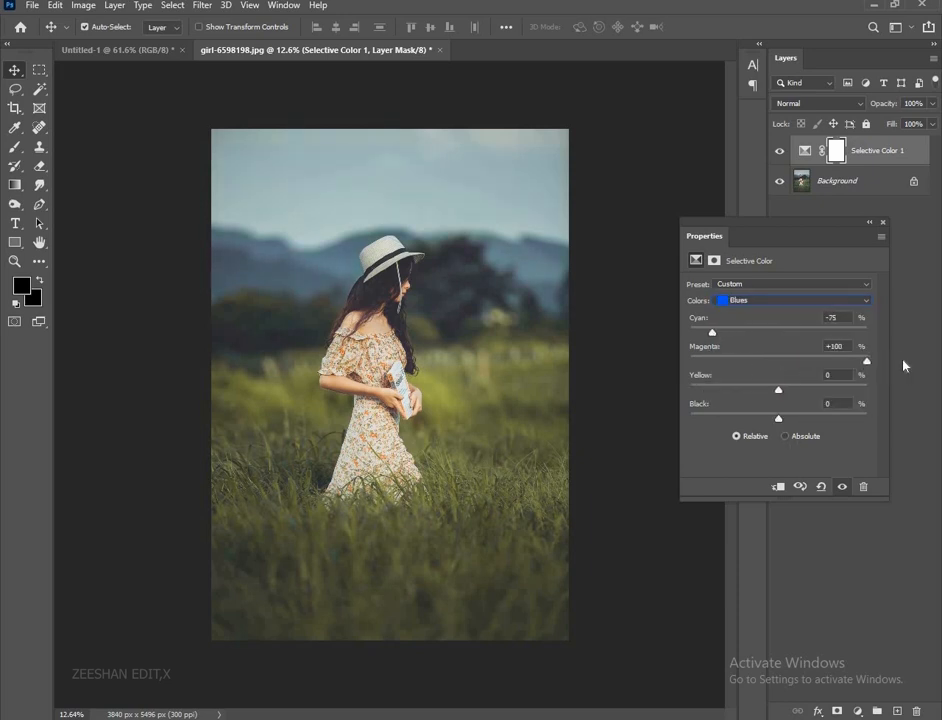
Lower cyan, yellow and black for the Whites in the Selective Color adjustment
left_click(790, 300)
left_click(775, 385)
left_click_drag(705, 343, 671, 336)
left_click_drag(778, 361, 681, 394)
left_click_drag(777, 421, 755, 426)
Set the Neutrals to cyan -7, magenta -9, yellow +7 and black +3 in the Selective Color adjustment
left_click(782, 302)
left_click(782, 314)
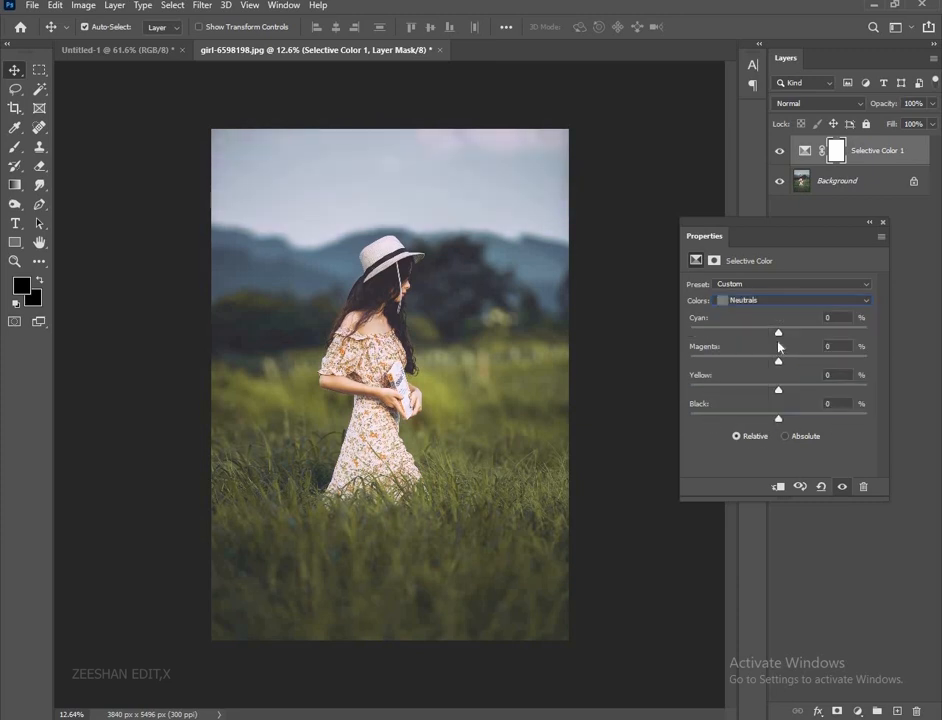
left_click_drag(778, 333, 776, 422)
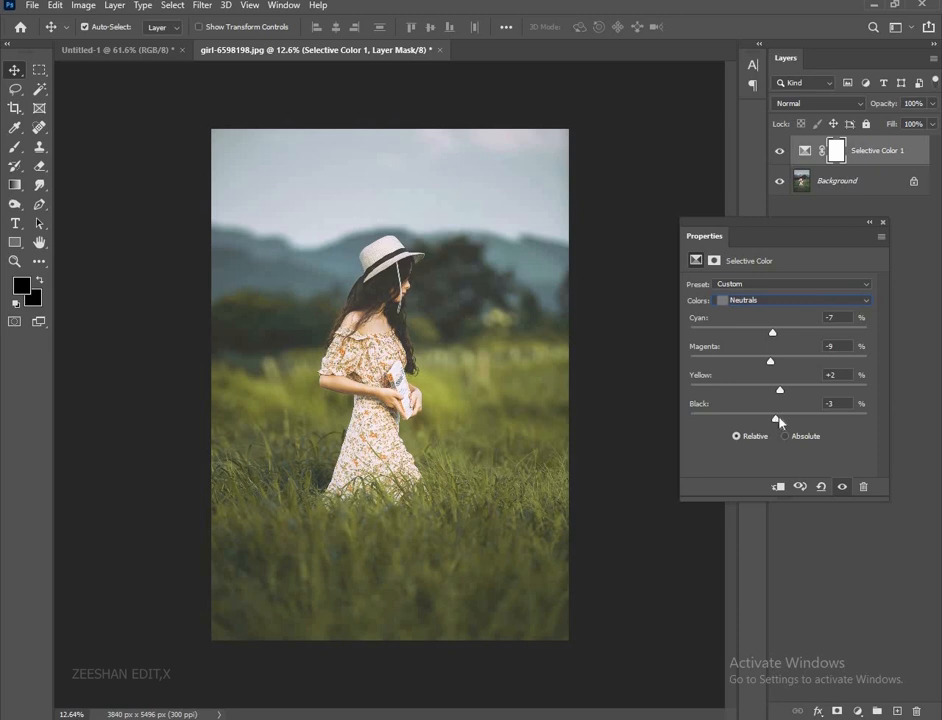
left_click_drag(782, 421, 785, 390)
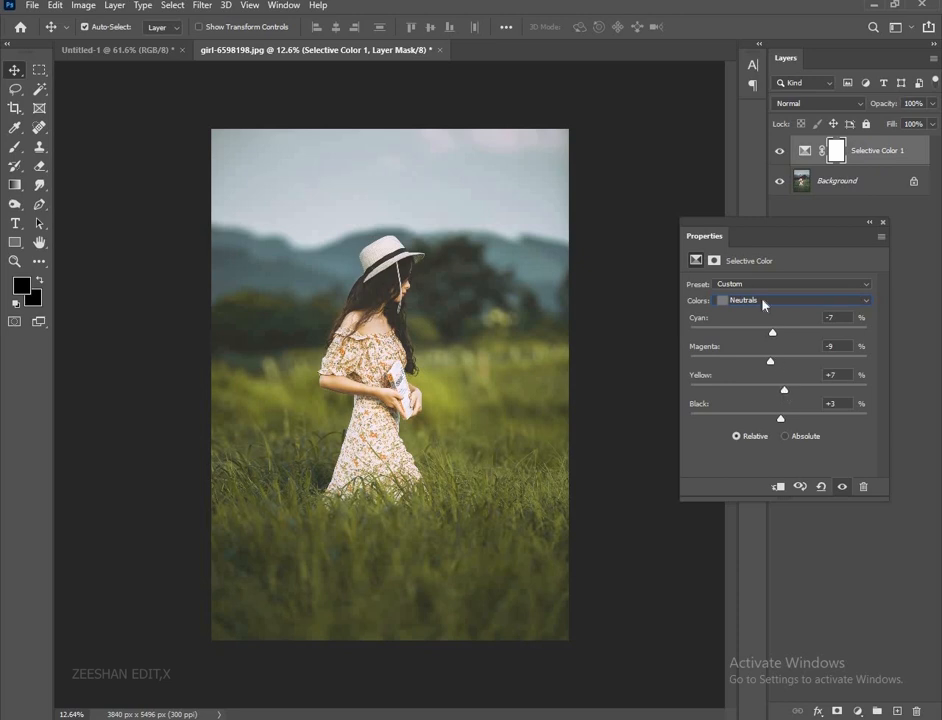
Set the Blacks to cyan -8, magenta +8, yellow -2 and black +8 in the Selective Color adjustment
left_click(752, 300)
left_click(748, 399)
left_click(756, 301)
left_click(749, 408)
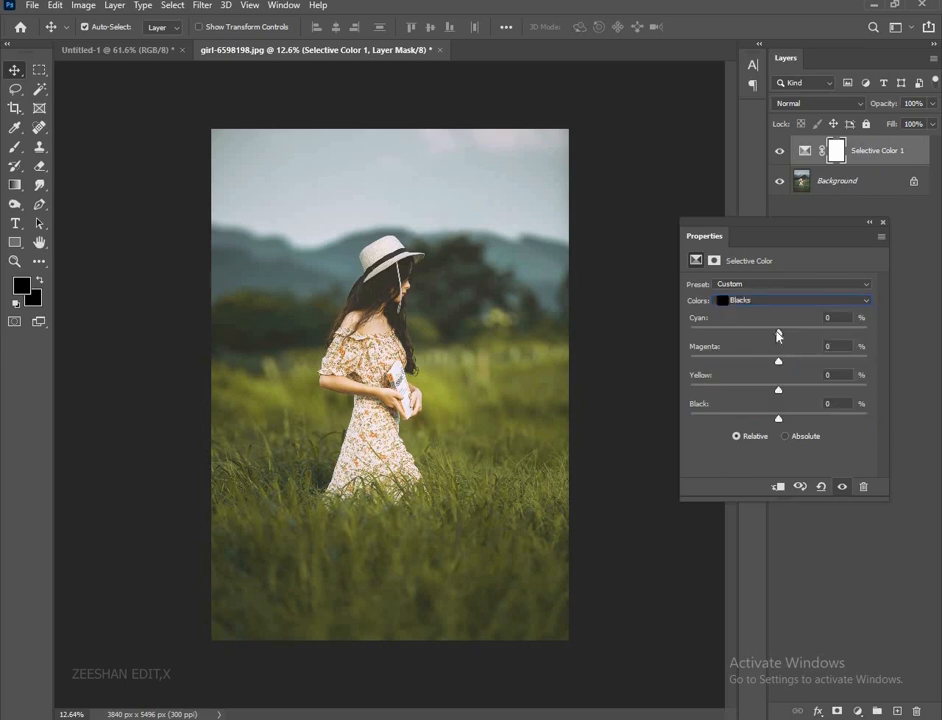
left_click_drag(778, 332, 779, 392)
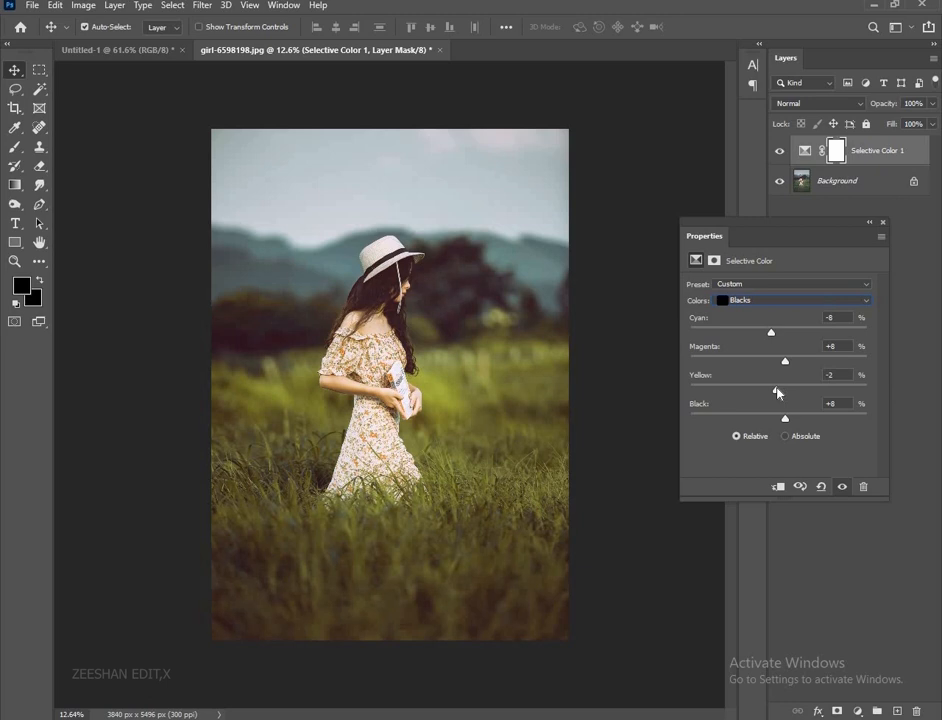
Compare the photo with its state before the Selective Color changes
left_click(804, 486)
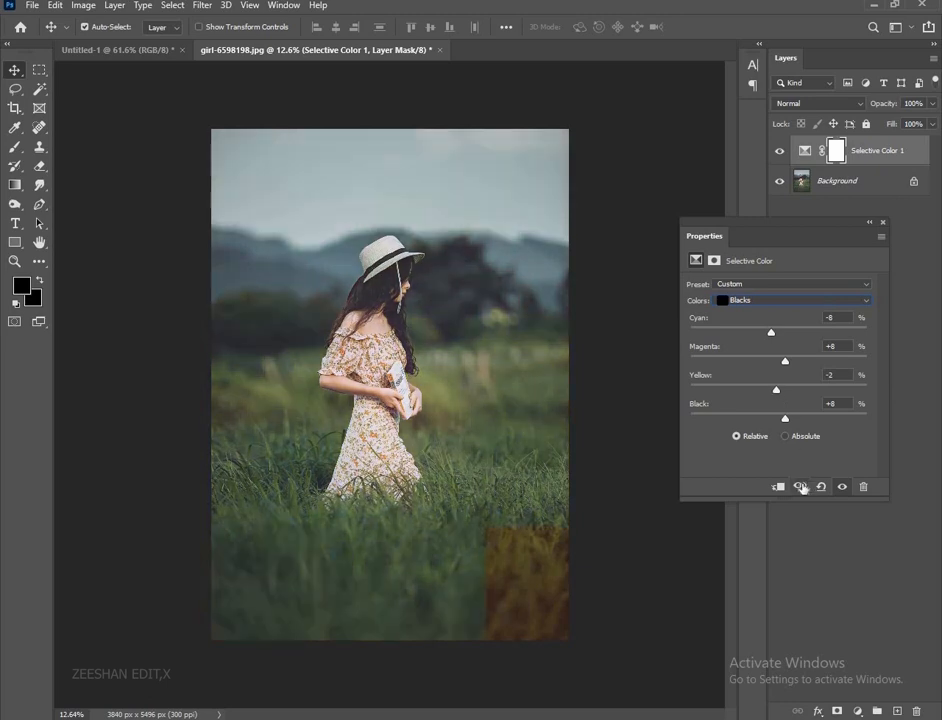
left_click(802, 488)
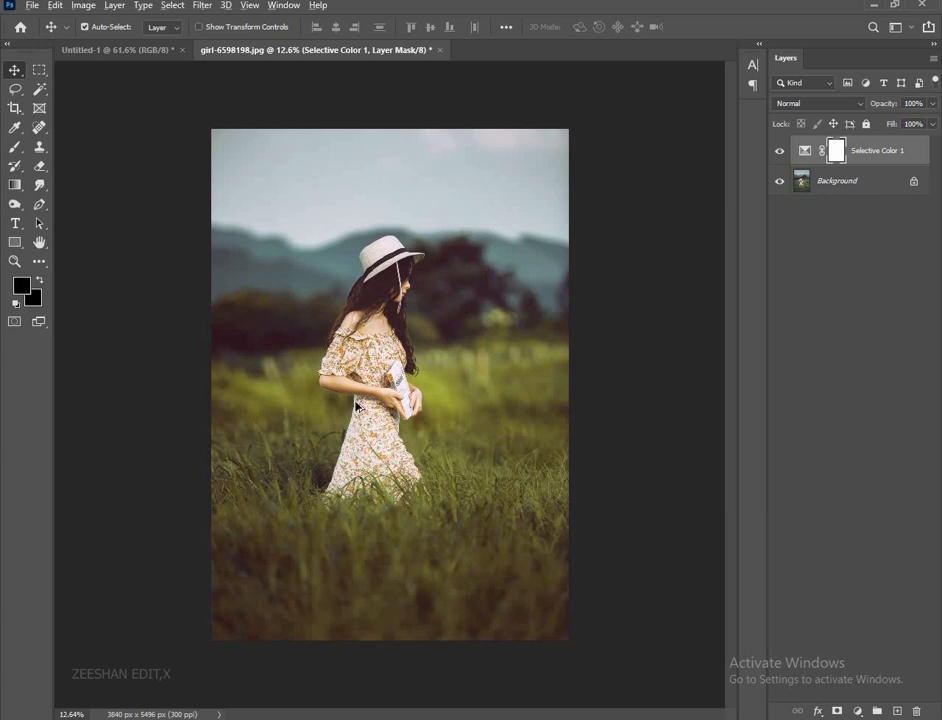
scroll(357, 403, "up", 1)
scroll(357, 403, "down", 1)
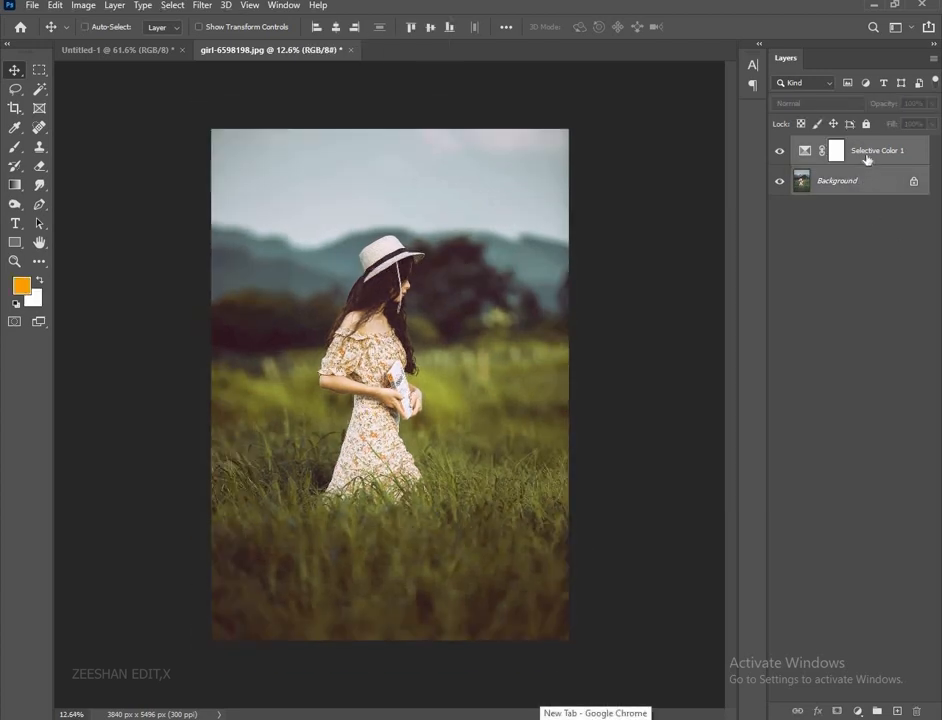
Convert the Selective Color and Background layers into one smart object and open it in the Camera Raw Filter
right_click(866, 153)
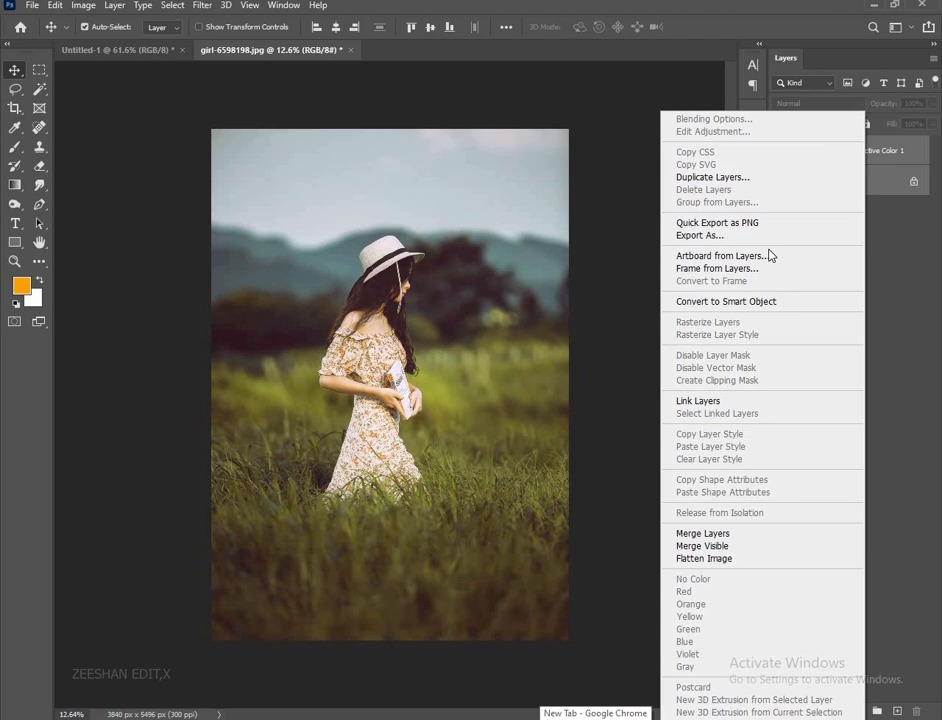
left_click(740, 301)
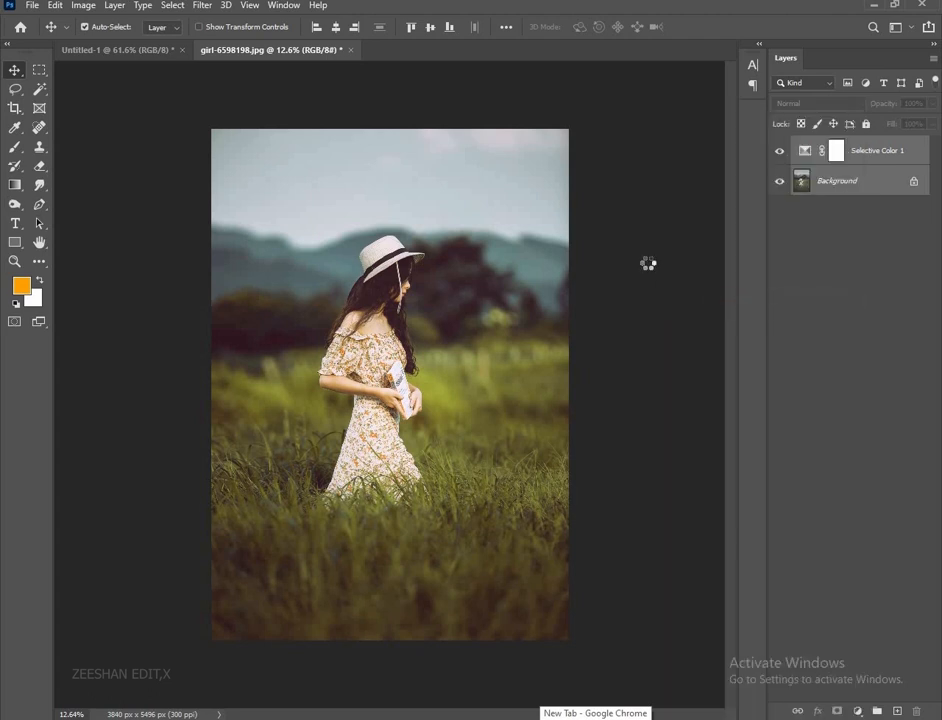
left_click(201, 6)
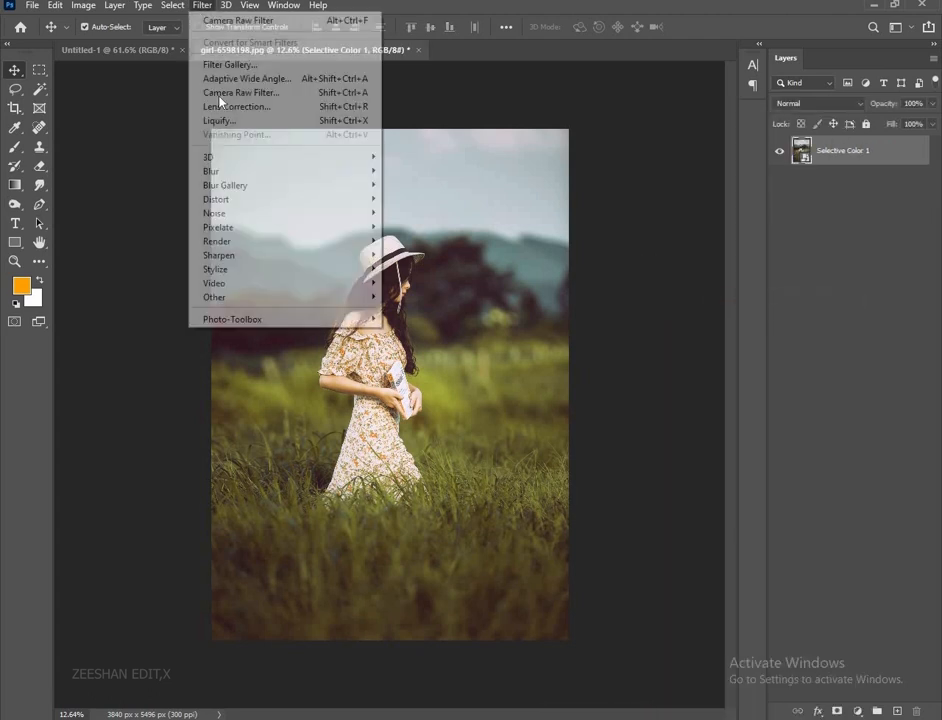
left_click(166, 76)
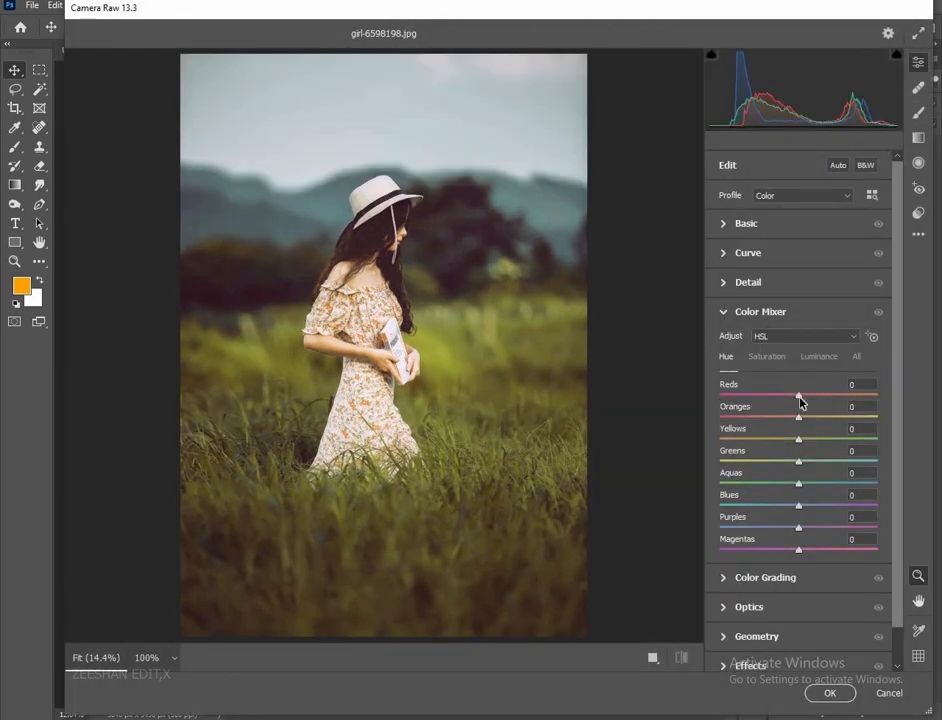
Set the Color Mixer hues to Reds -100, Oranges -4, Yellows +34, Greens -100, Aquas -100 and Blues +100
left_click_drag(800, 420, 688, 402)
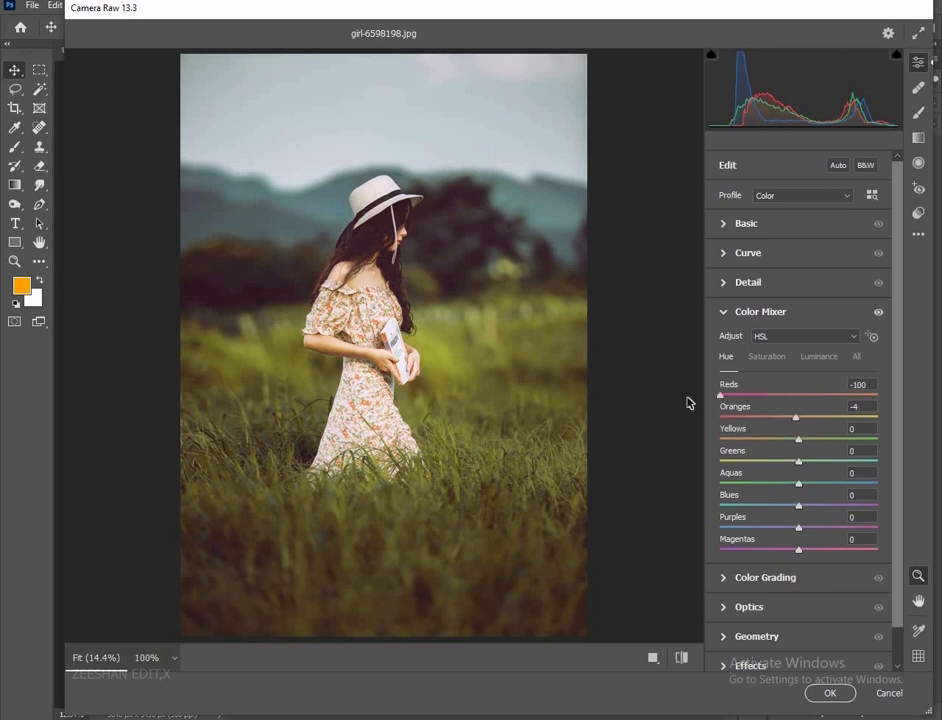
left_click_drag(799, 445, 826, 440)
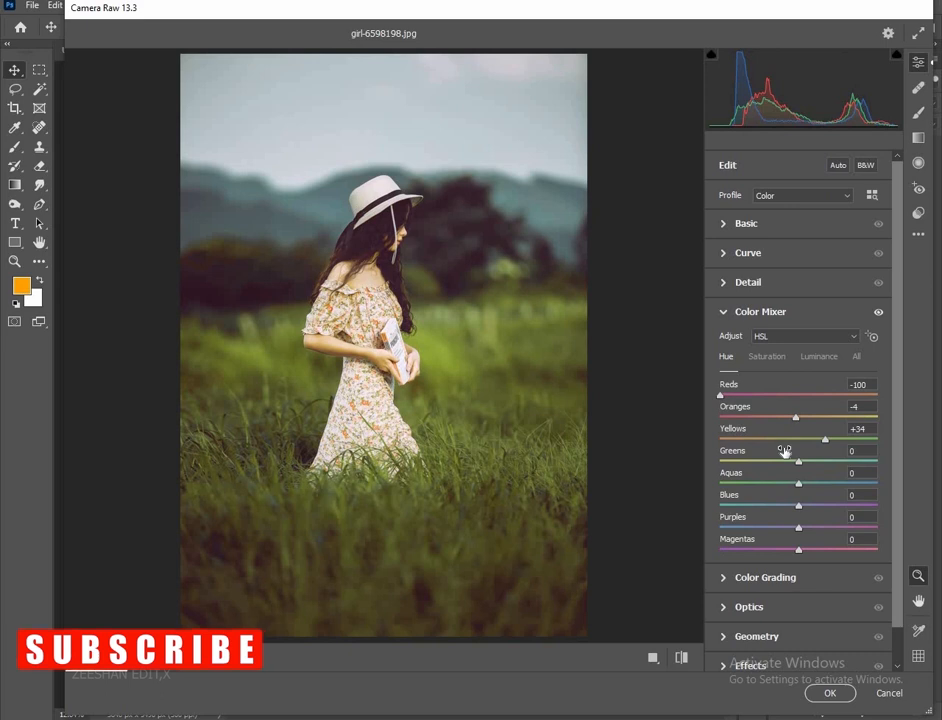
left_click_drag(797, 467, 665, 467)
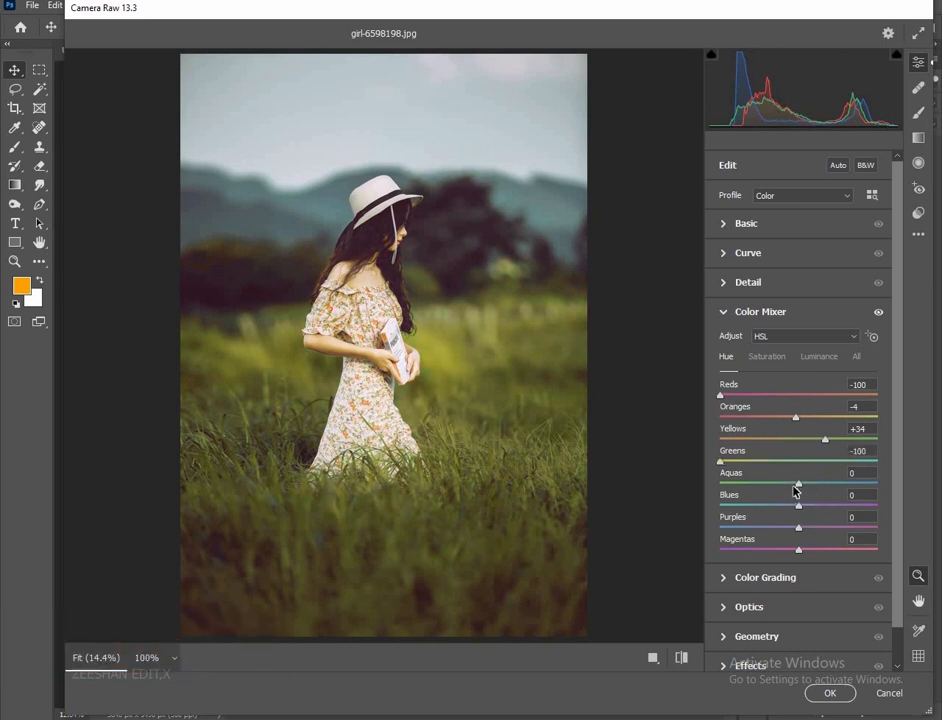
left_click_drag(797, 488, 713, 490)
left_click_drag(798, 506, 936, 507)
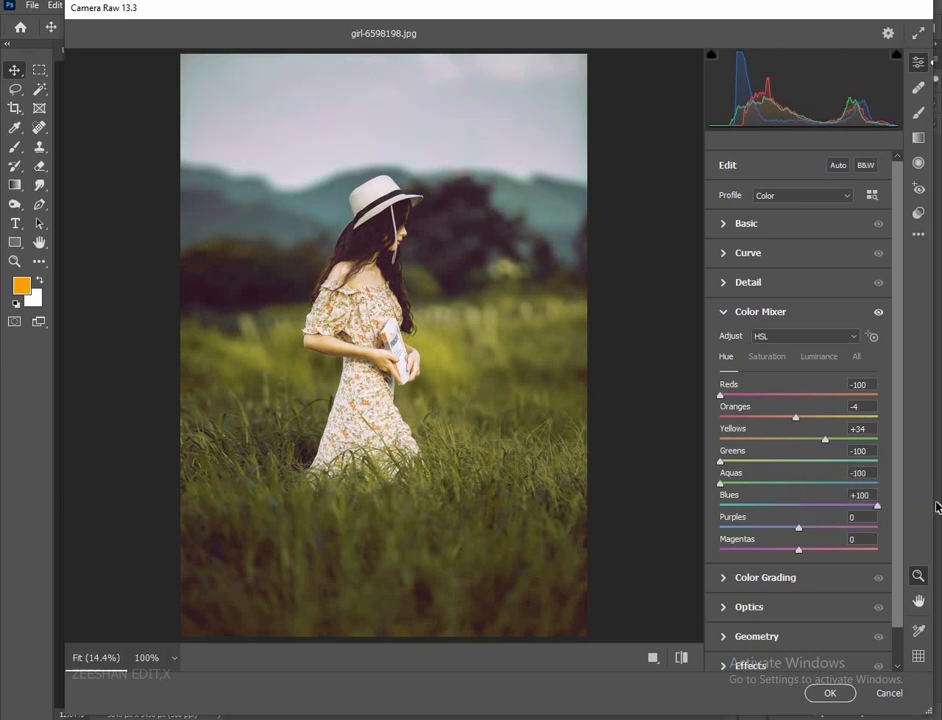
Try the Vivid preset, choose the Warm Contrast preset instead, and apply the Camera Raw Filter to the photo
left_click(918, 212)
scroll(780, 299, "down", 4)
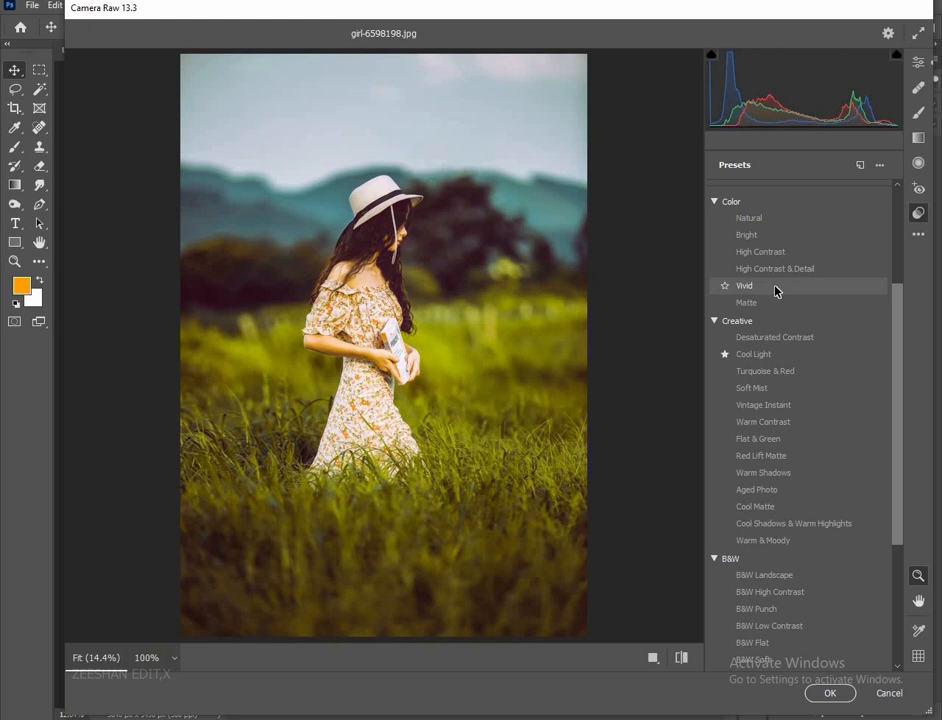
left_click(774, 288)
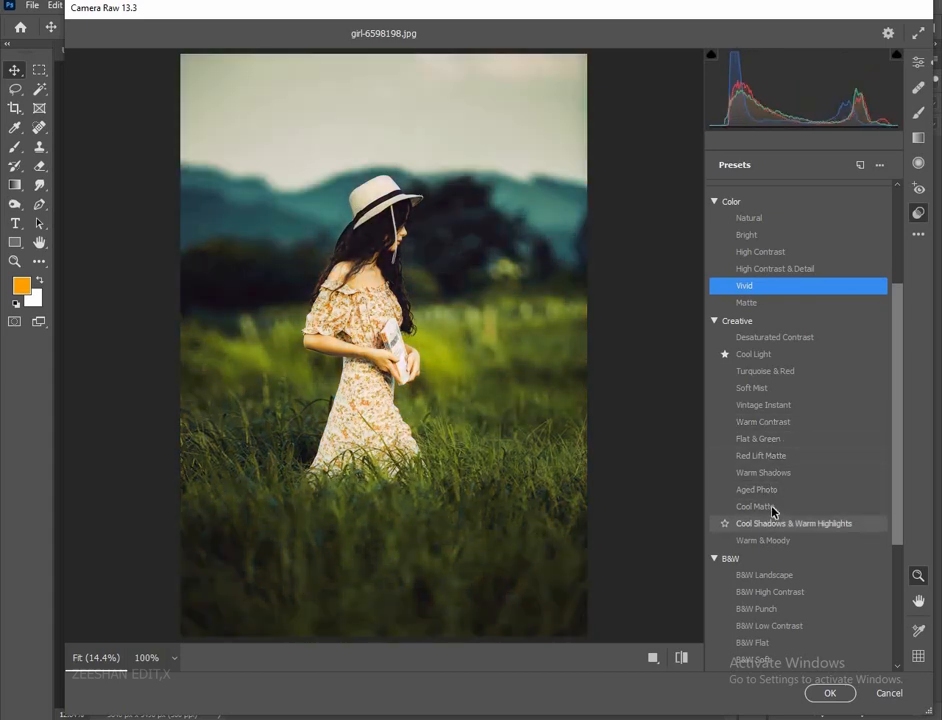
left_click(755, 424)
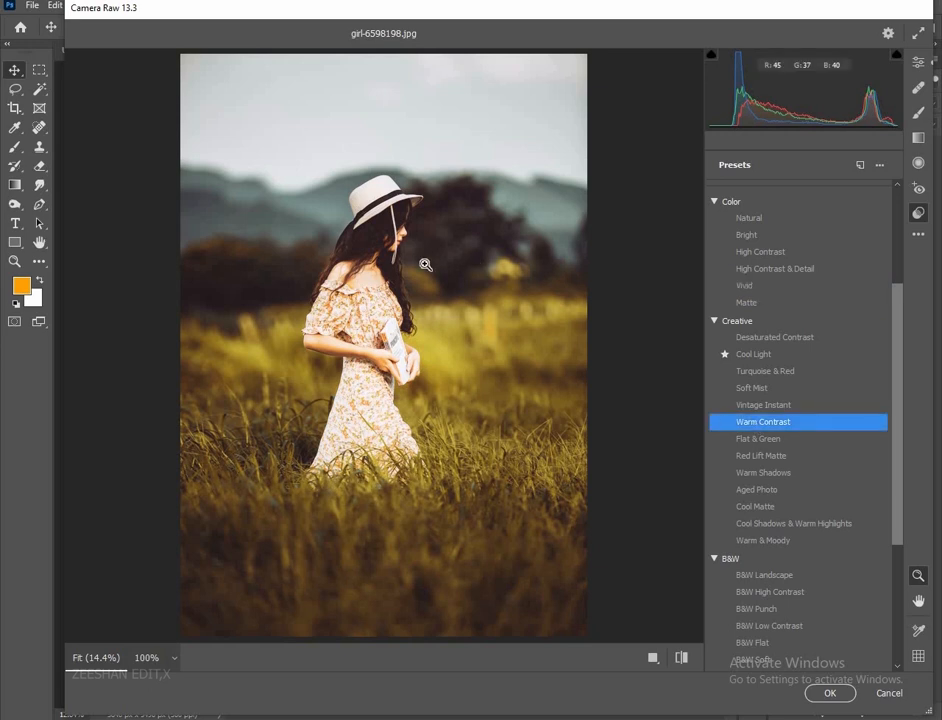
left_click(829, 693)
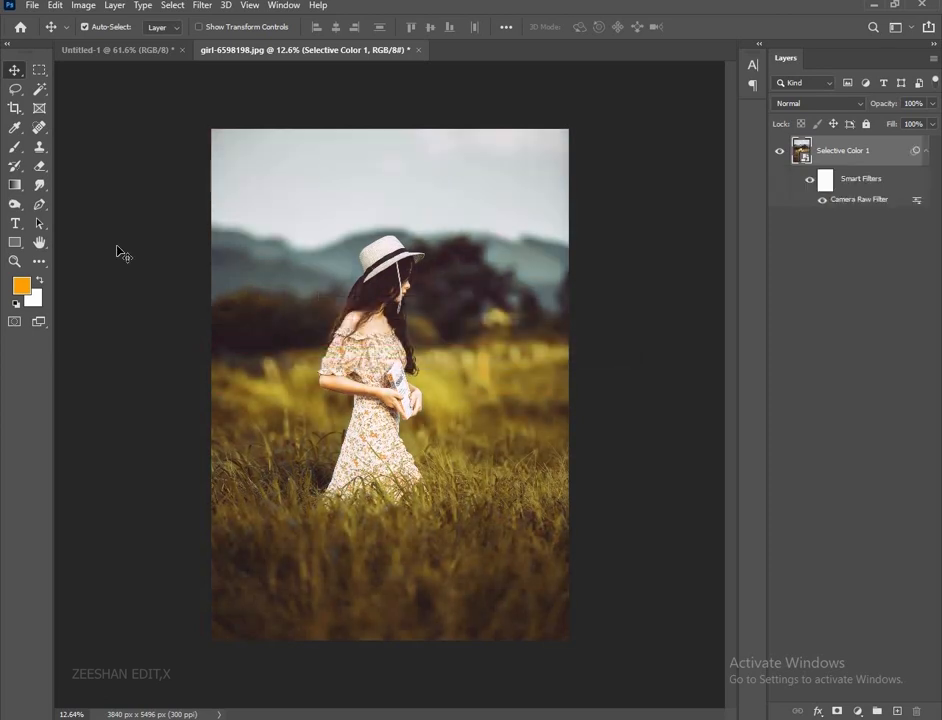
Compare the photo with and without its smart filters by toggling their visibility
scroll(391, 322, "down", 1)
scroll(391, 322, "up", 2)
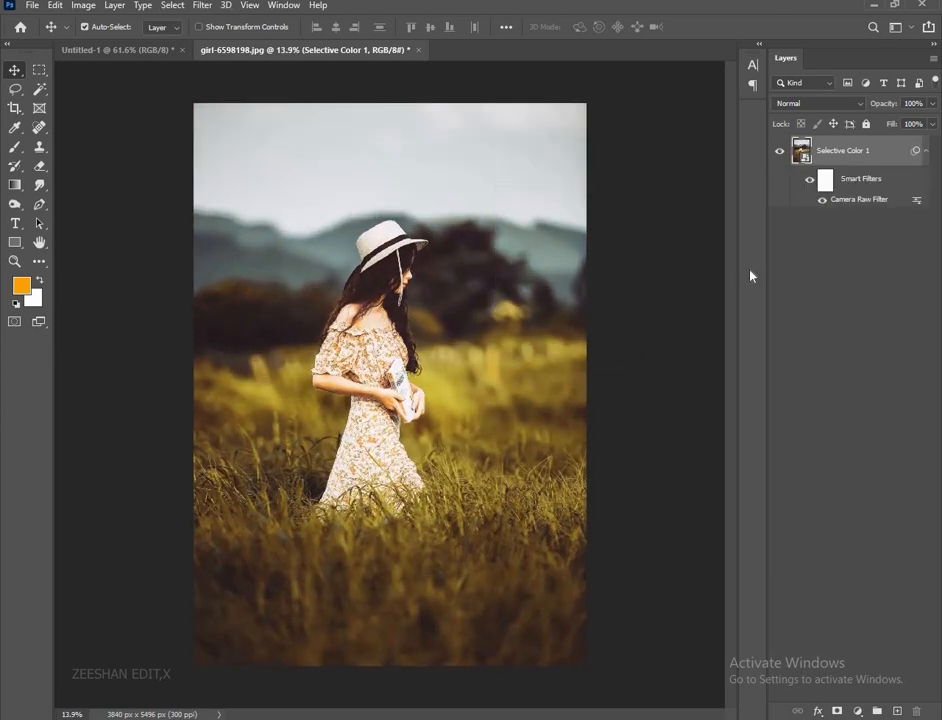
left_click(811, 182)
left_click(809, 182)
left_click(809, 182)
left_click(809, 182)
scroll(358, 295, "down", 1)
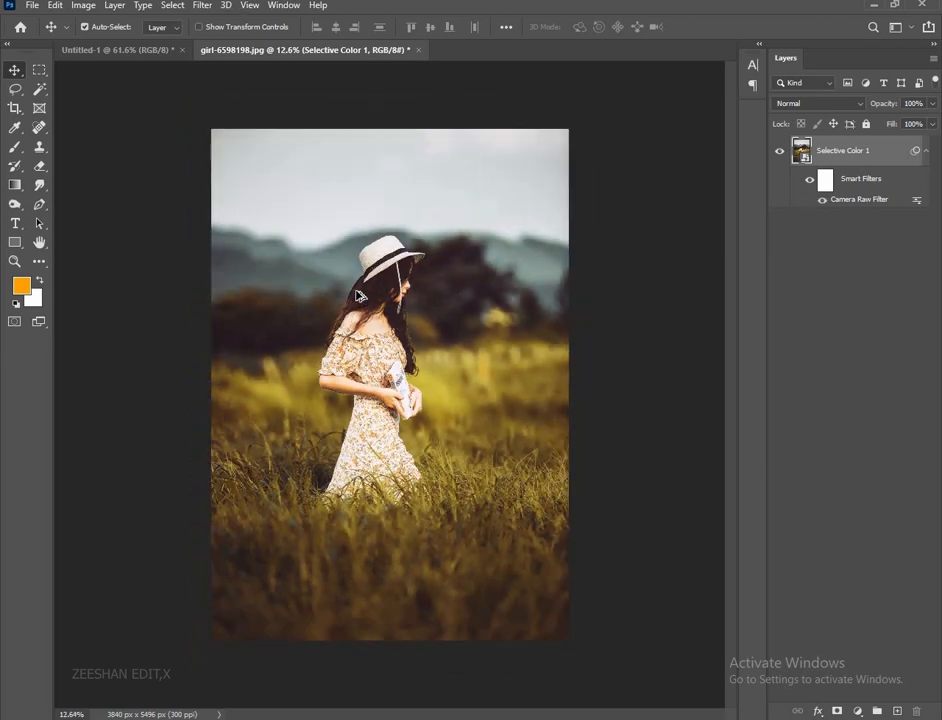
Add a new layer and paint one soft orange 2000 px brush dab over the sky and hills in front of the girl
left_click(897, 711)
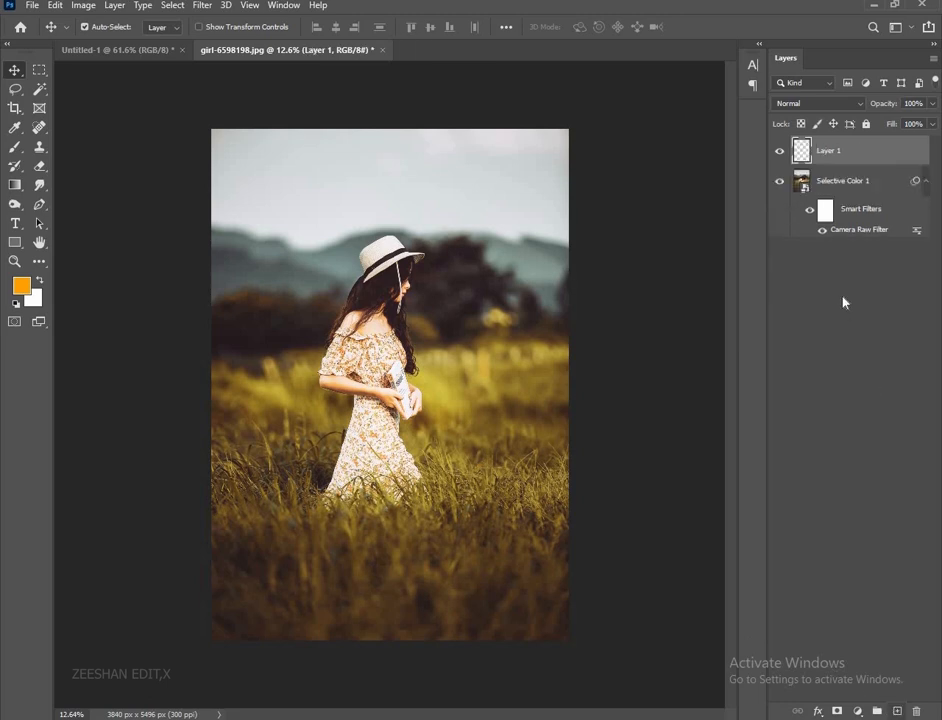
left_click(14, 146)
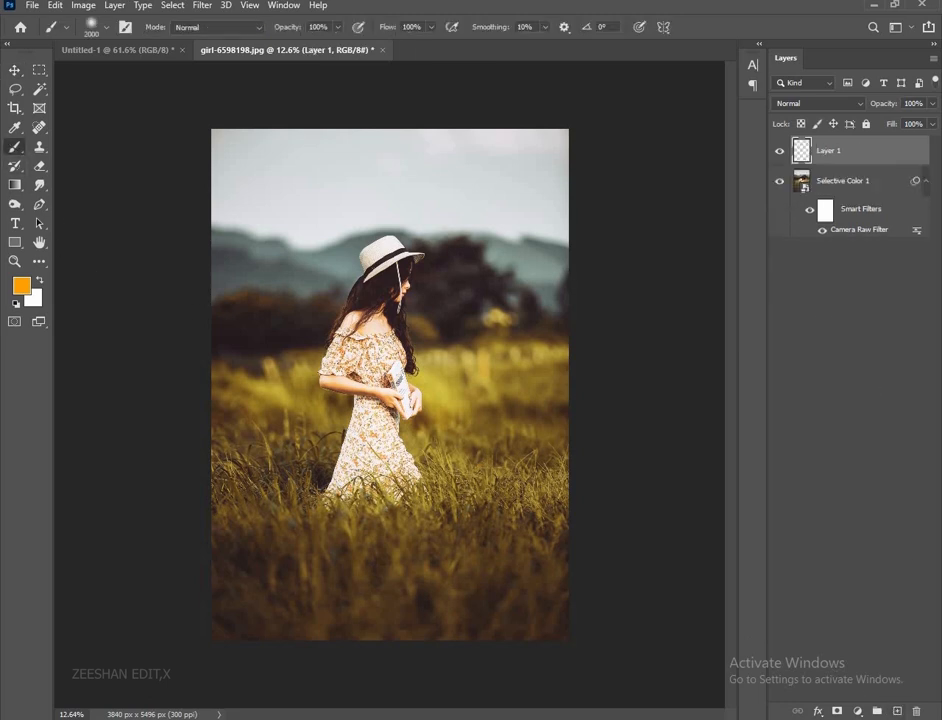
left_click(485, 228)
Set the blend mode of the orange glow layer to Screen
left_click(14, 69)
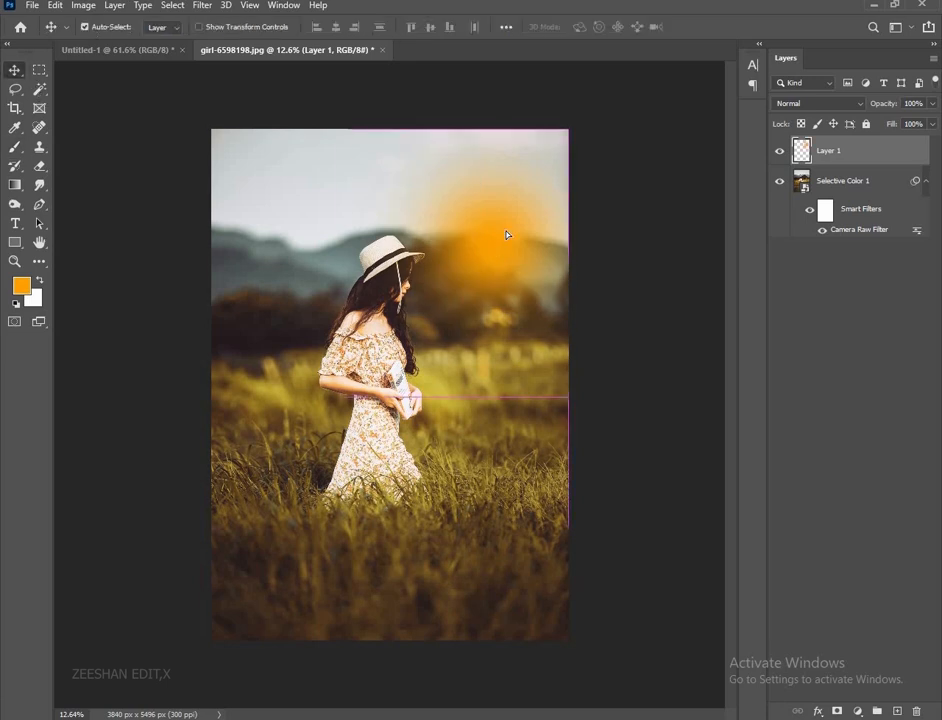
left_click(818, 103)
left_click(785, 226)
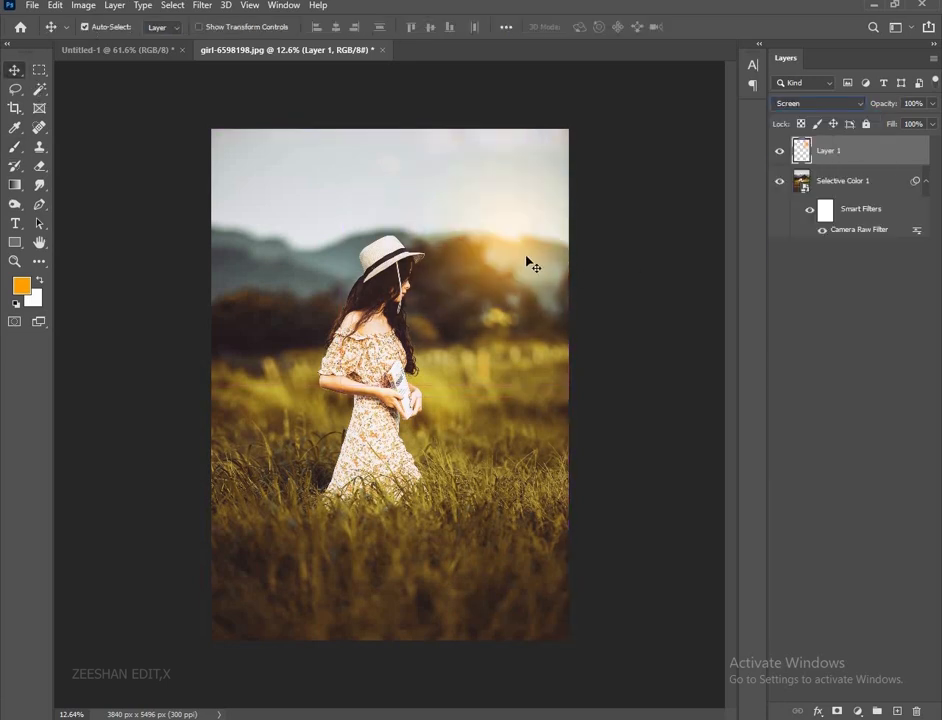
Scale the orange glow proportionally to 251.85% and centre it on the photo's top edge
left_click_drag(530, 263, 503, 262)
key("ctrl+t")
left_click_drag(588, 251, 677, 247)
left_click_drag(551, 302, 507, 265)
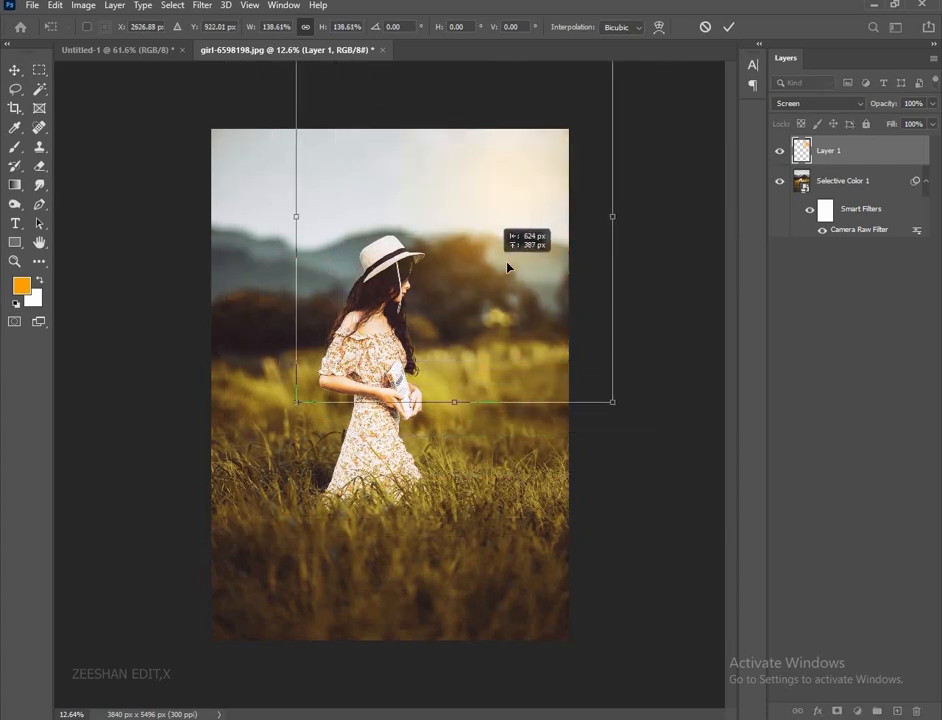
left_click_drag(614, 215, 545, 216)
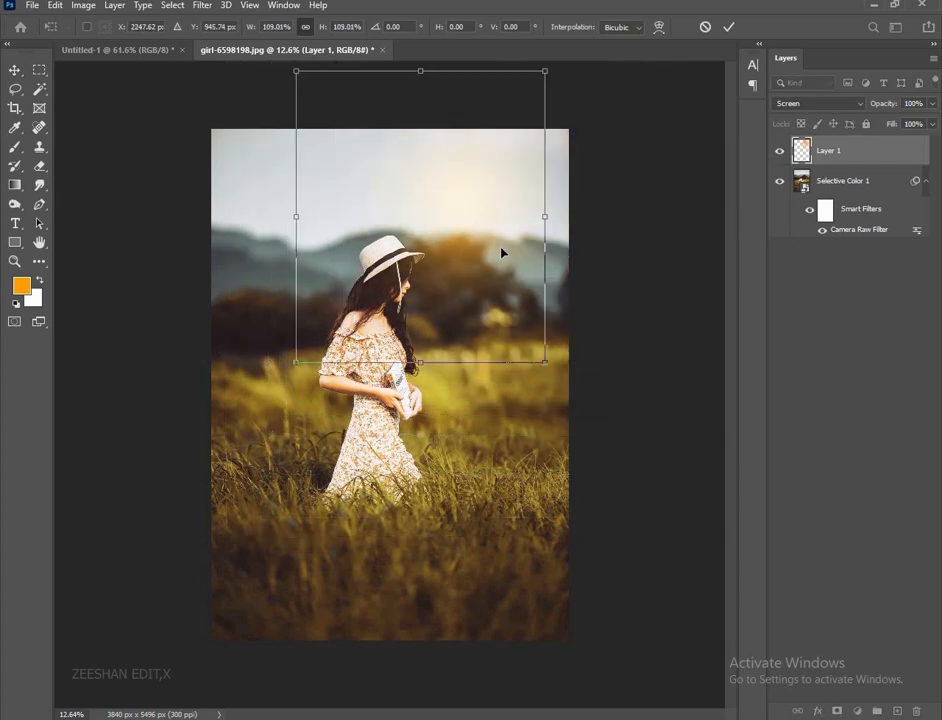
left_click_drag(502, 252, 756, 188)
left_click_drag(524, 319, 540, 249)
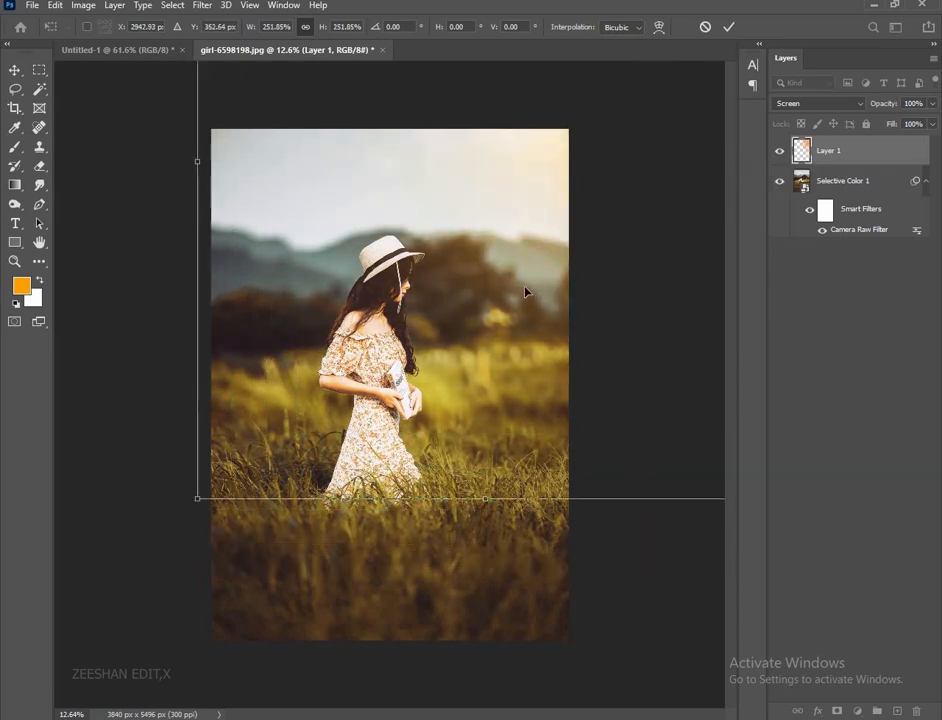
mouse_move(526, 292)
left_mouse_down()
mouse_move(498, 265)
mouse_move(446, 275)
mouse_move(535, 272)
left_mouse_up()
left_click(727, 27)
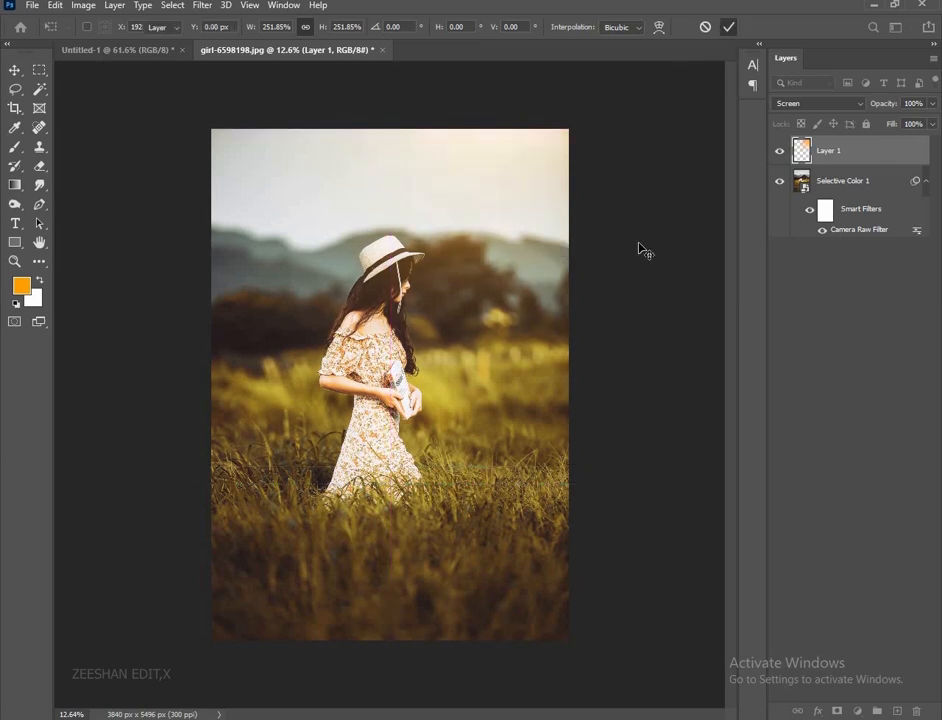
Move the orange glow down to Y 102.80 px and slightly toward the girl
key("ctrl+t")
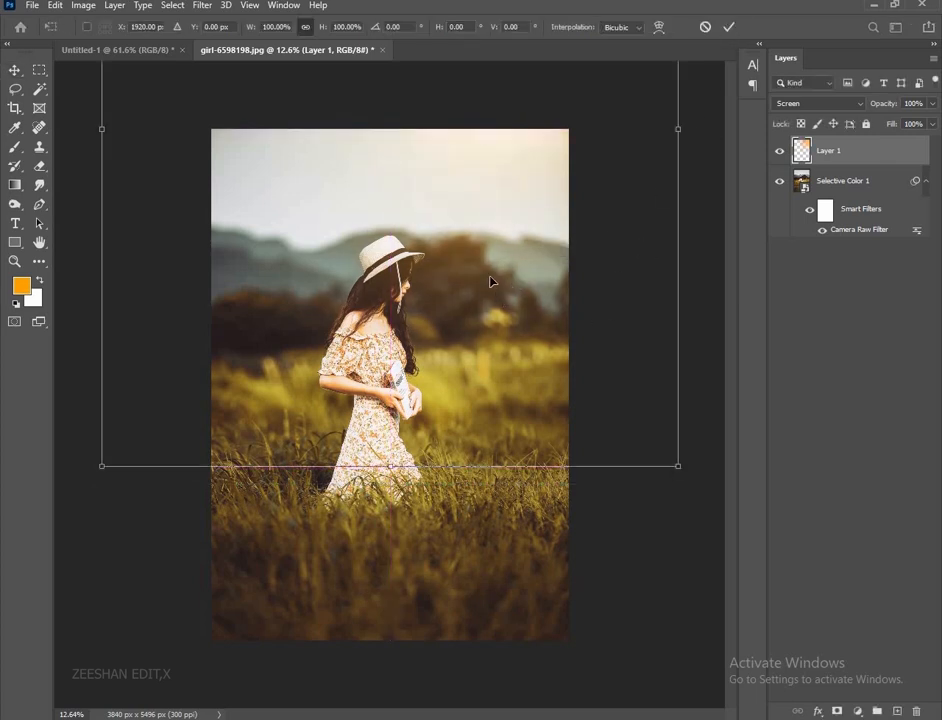
left_click_drag(490, 280, 481, 311)
left_click(727, 27)
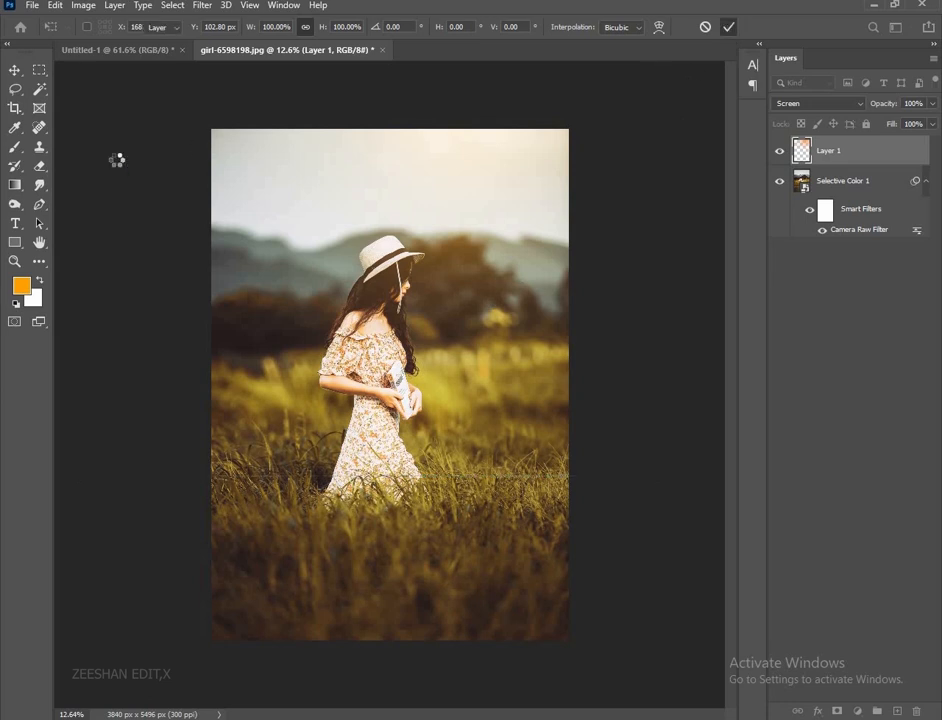
Paint two soft orange 2000 px brush dabs on the glow layer over the hills in front of the girl
key("b")
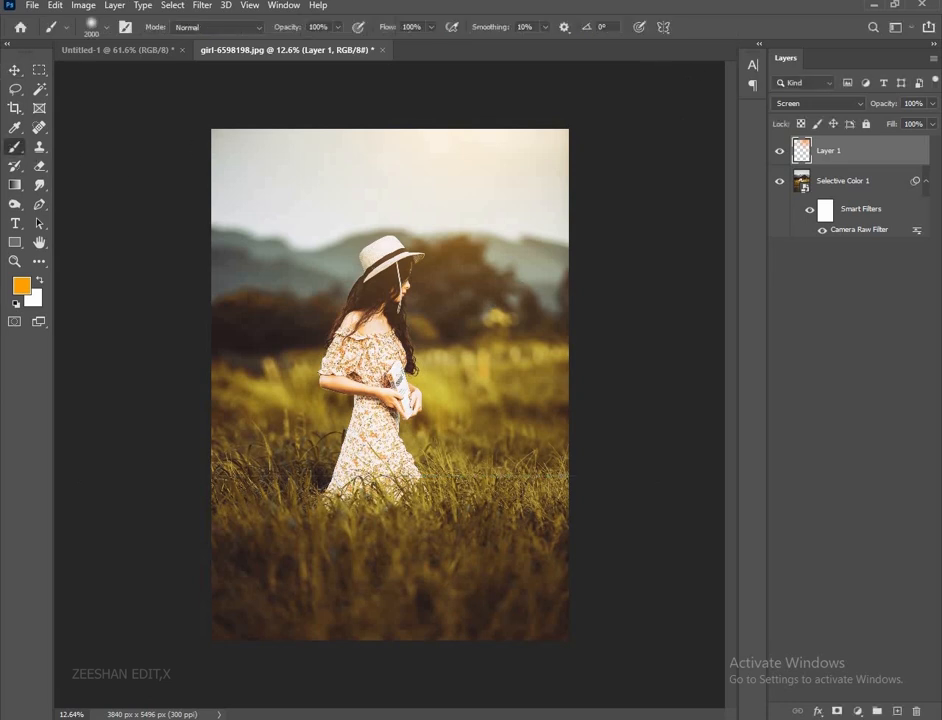
left_click(516, 258)
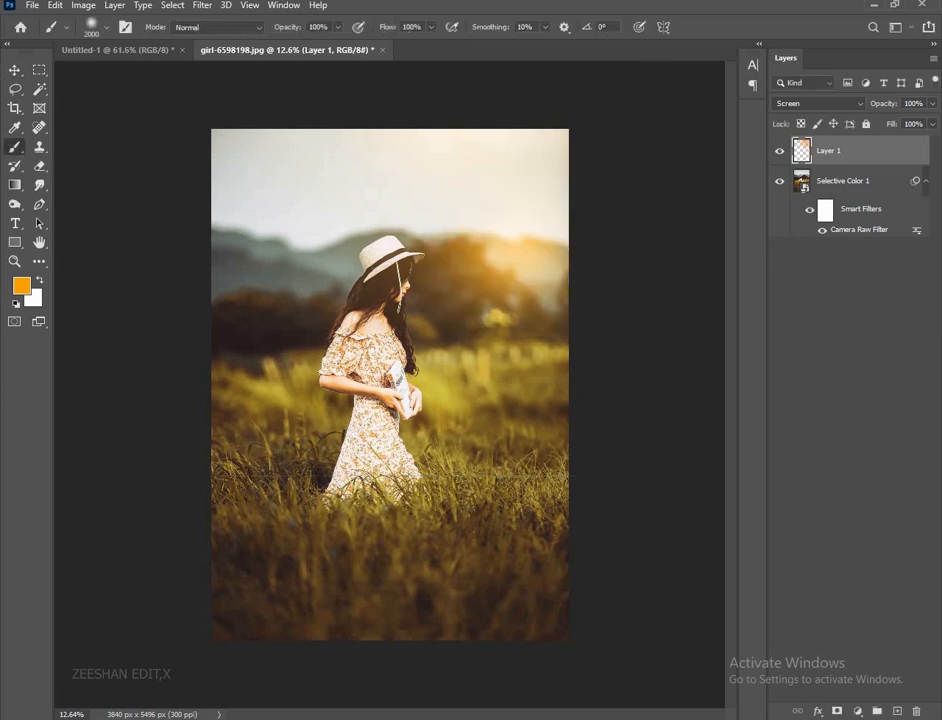
left_click(525, 236)
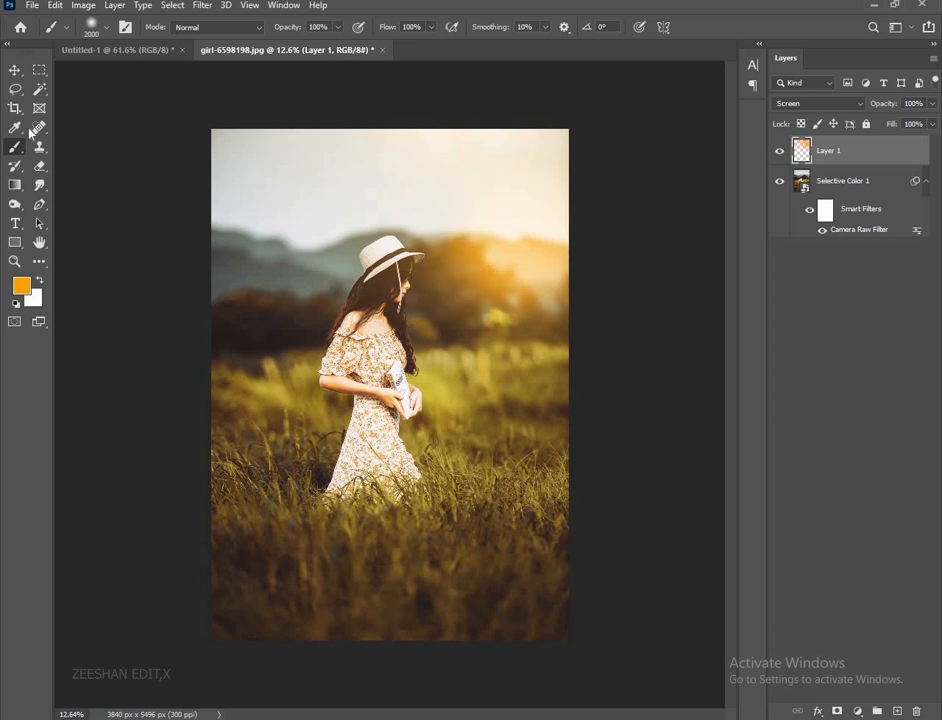
left_click(15, 70)
left_click(126, 185)
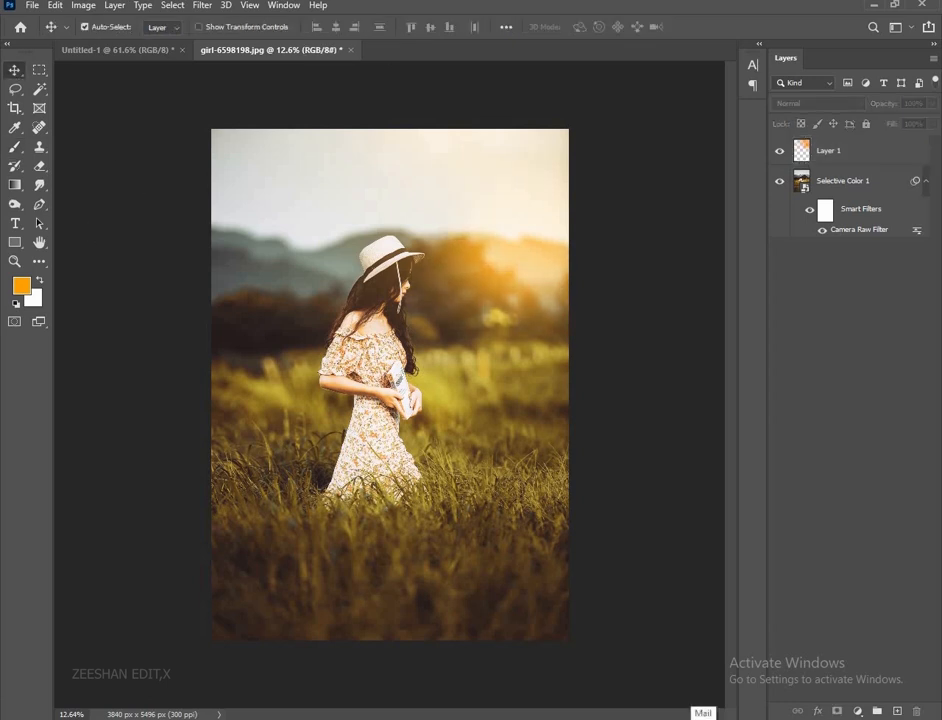
scroll(458, 308, "down", 1)
scroll(446, 311, "up", 1)
left_click(15, 147)
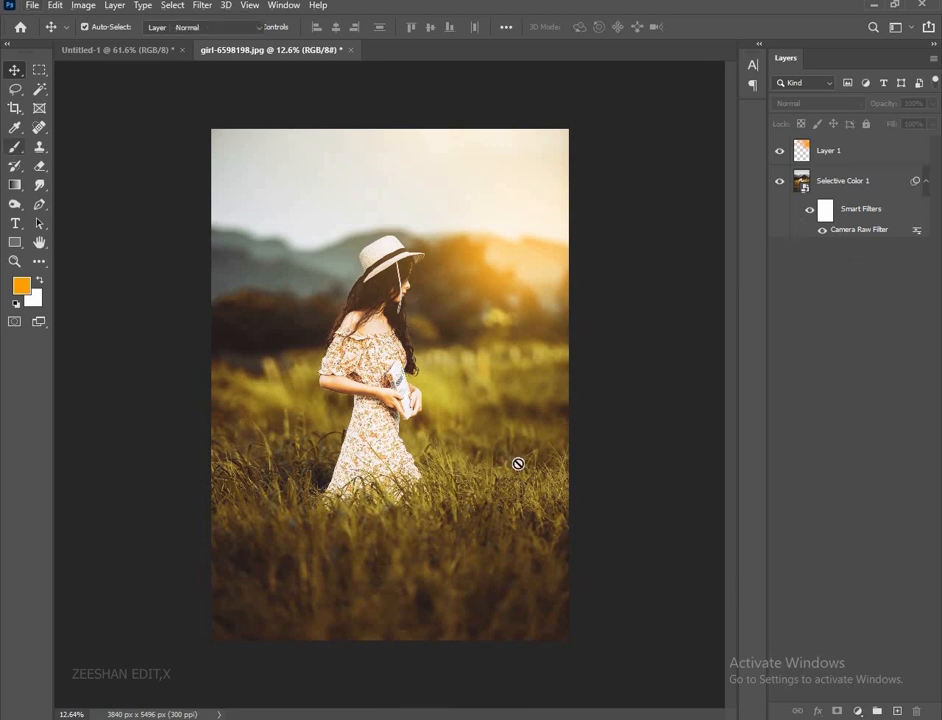
left_click(826, 152)
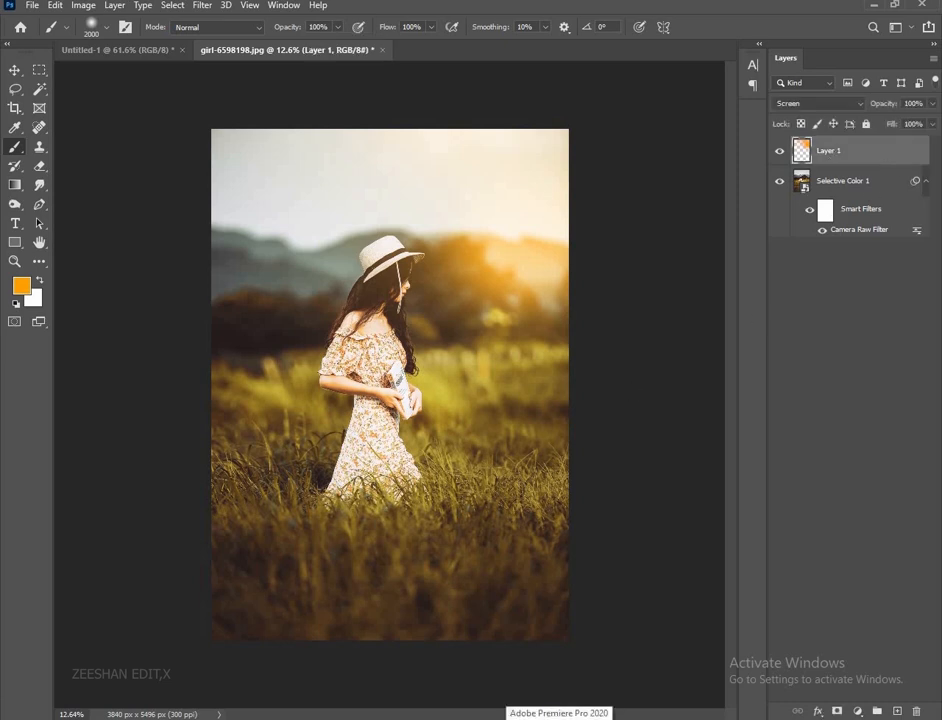
Try orange brush strokes over the grass and the field's far edge in front of the girl, undoing each one
left_click_drag(572, 420, 515, 447)
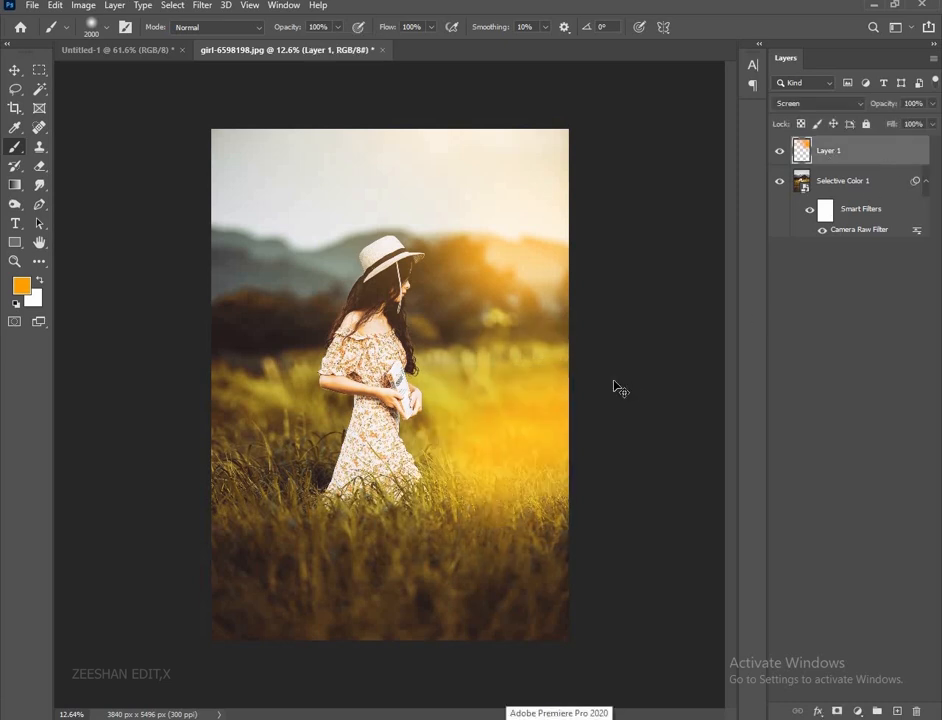
key("ctrl+z")
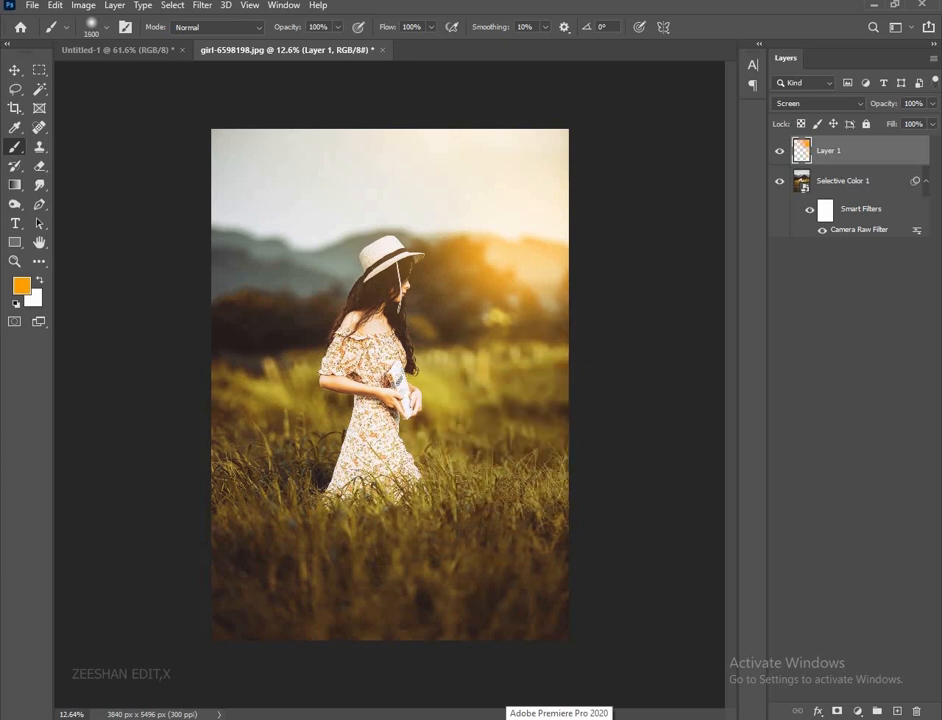
key("[")
left_click_drag(568, 342, 508, 342)
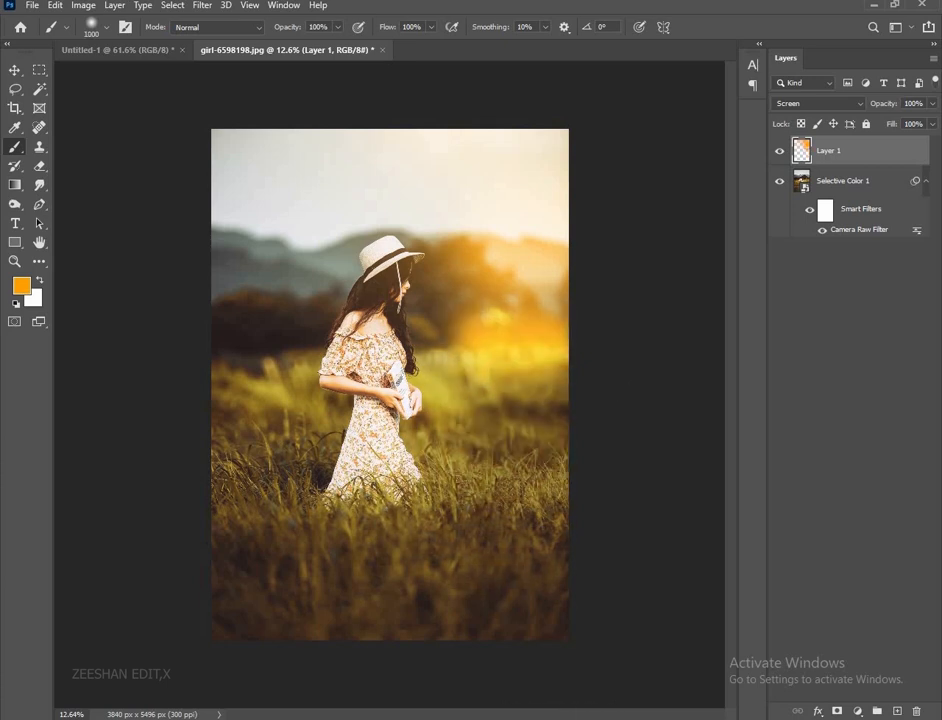
key("ctrl+z")
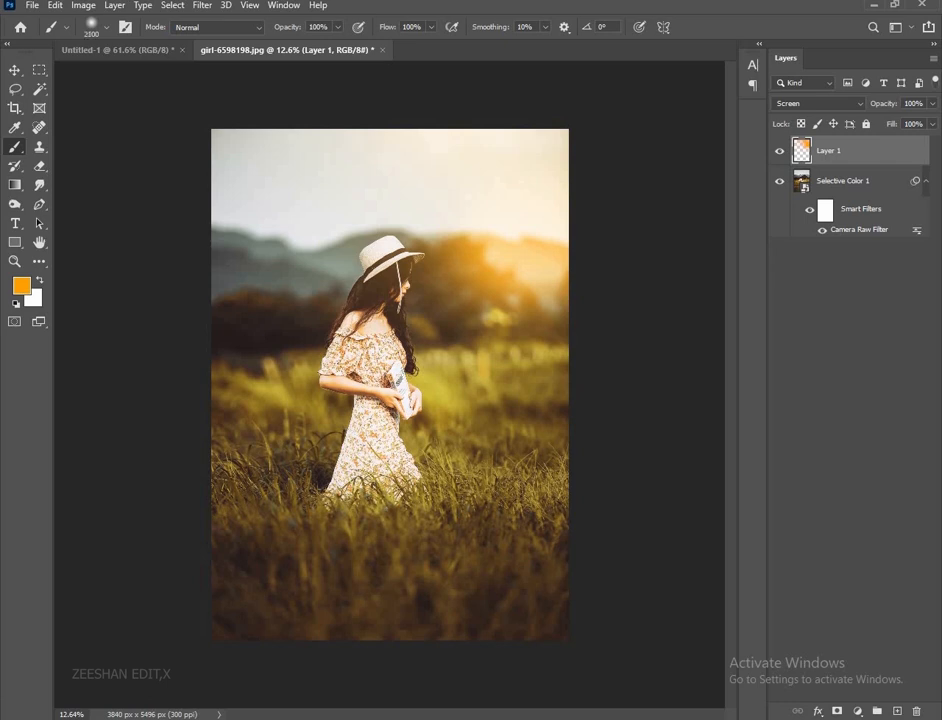
Paint a 2500 px orange dab over the trees in front of the girl's face, and nudge the glow layer slightly away from her
left_click(466, 274)
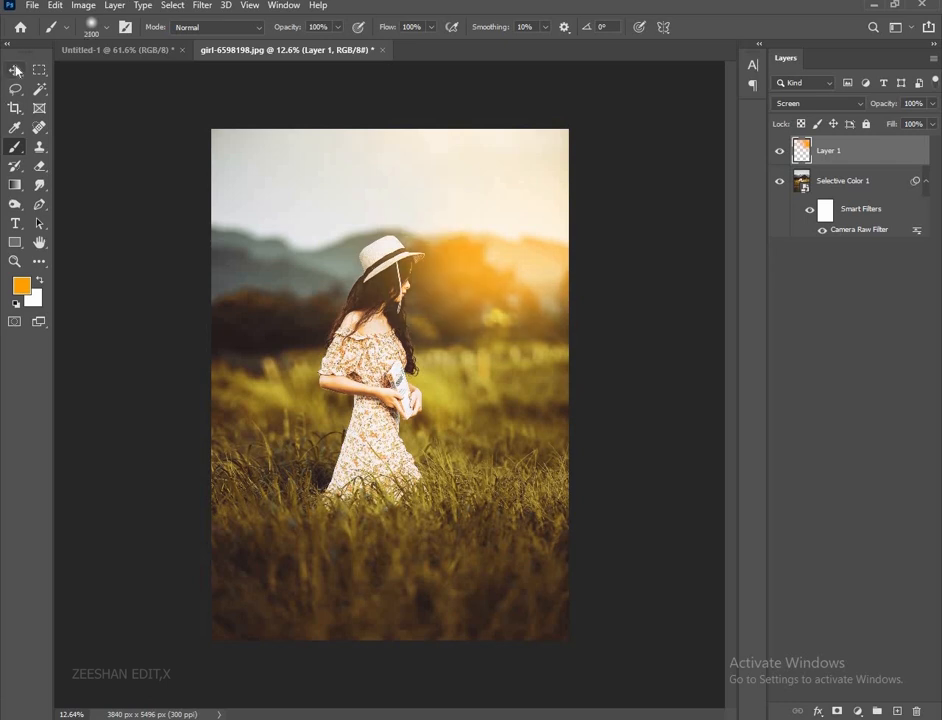
key("v")
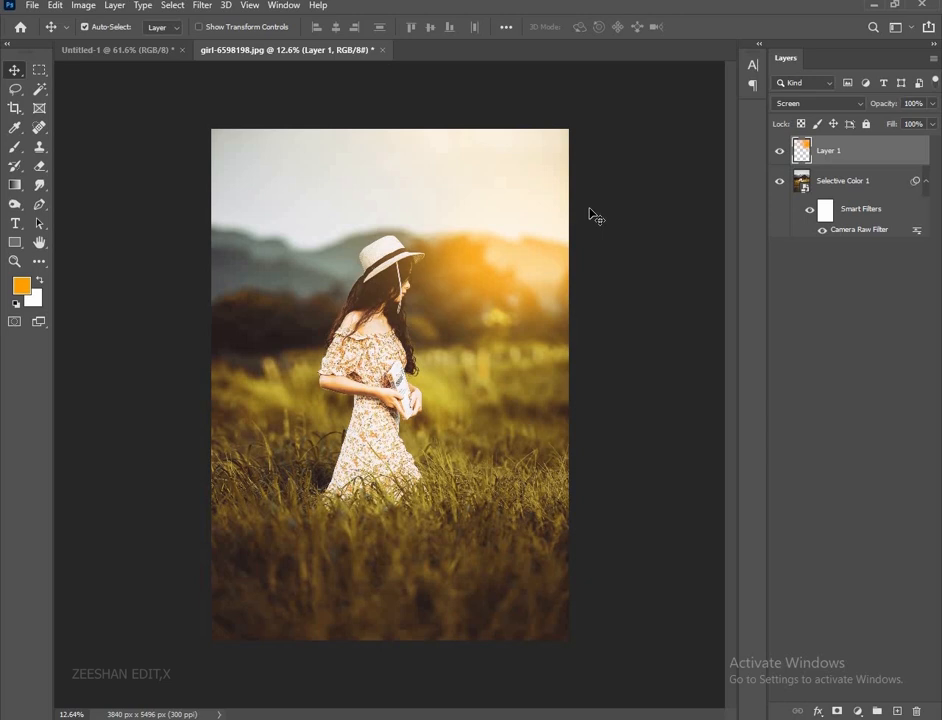
scroll(370, 298, "up", 3)
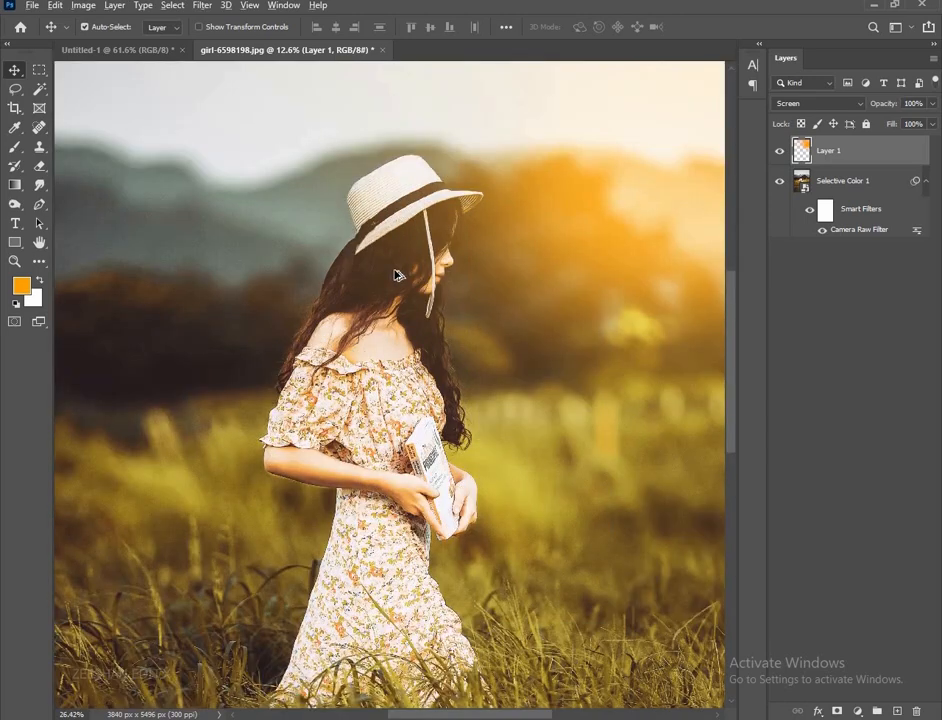
scroll(396, 272, "up", 1)
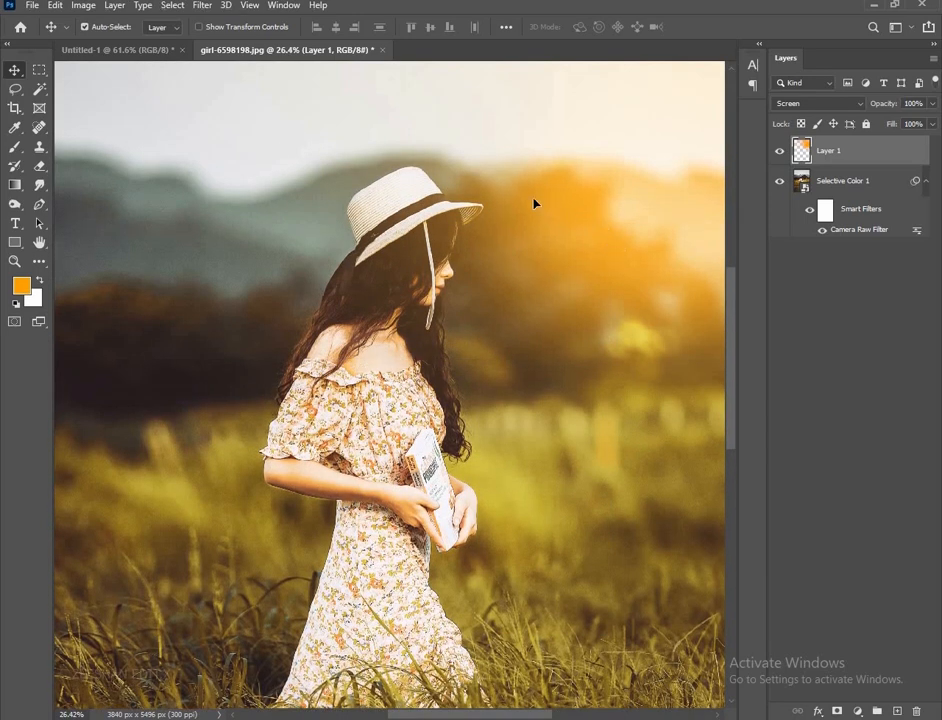
left_click_drag(513, 198, 553, 208)
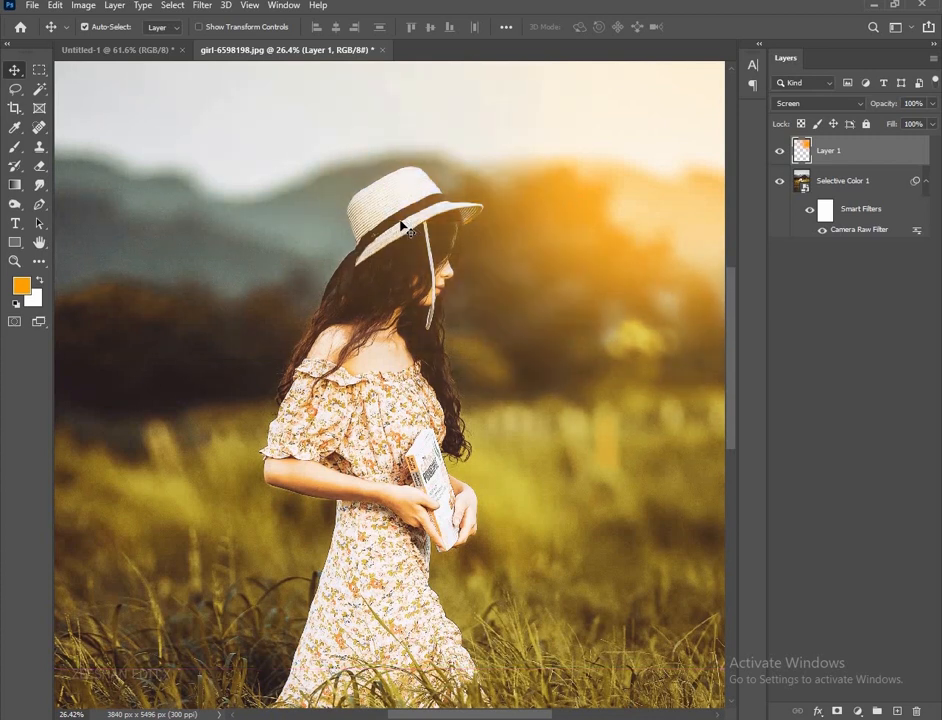
Combine the orange glow layer and the photo layer into a single smart object
scroll(400, 225, "down", 4)
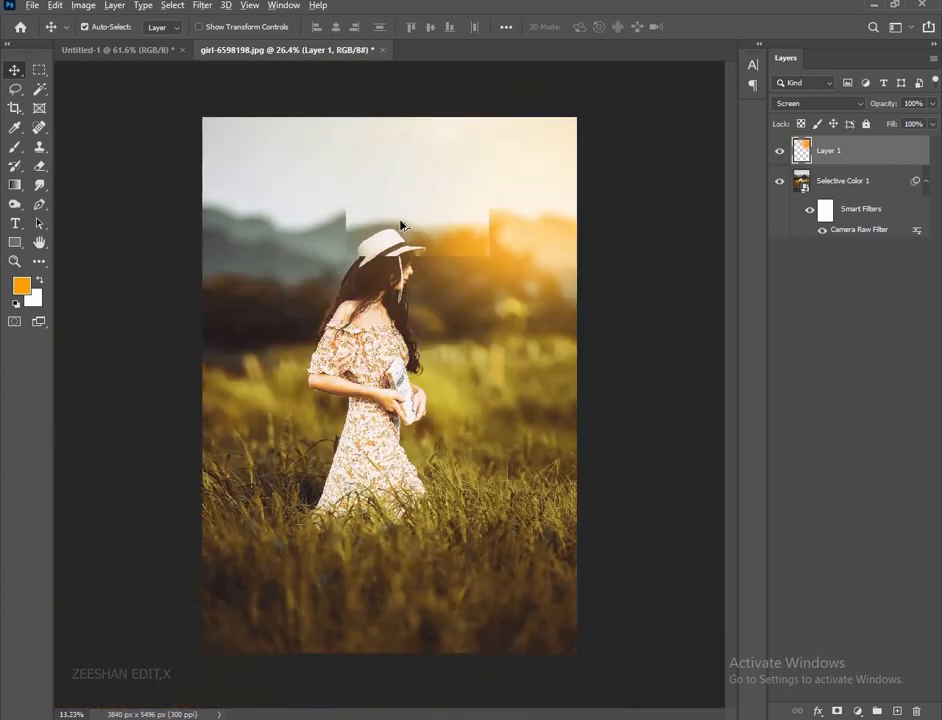
scroll(371, 245, "down", 1)
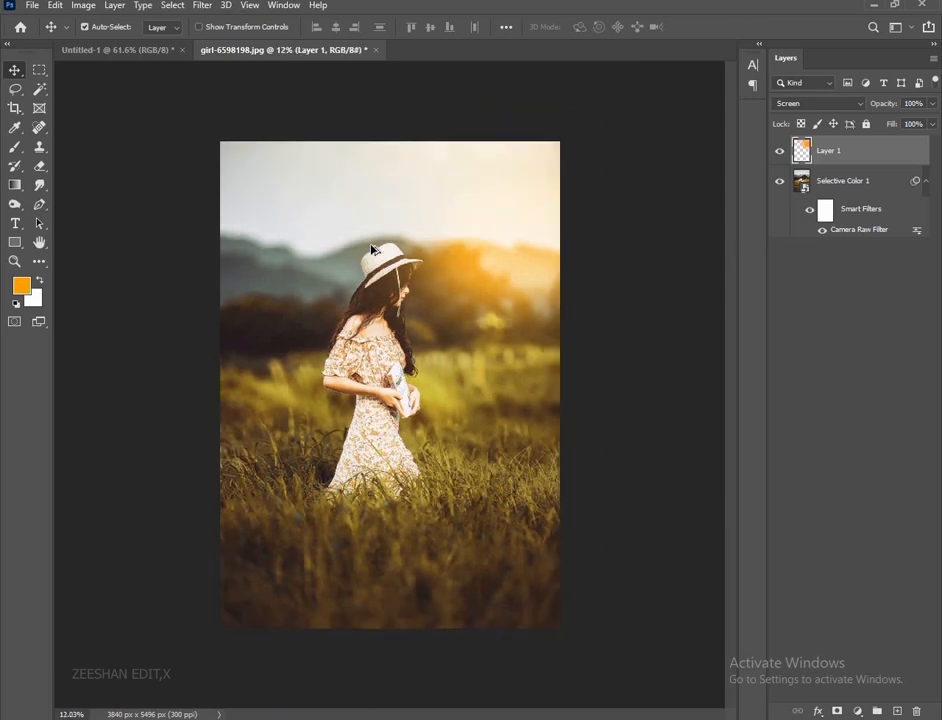
scroll(705, 205, "up", 1)
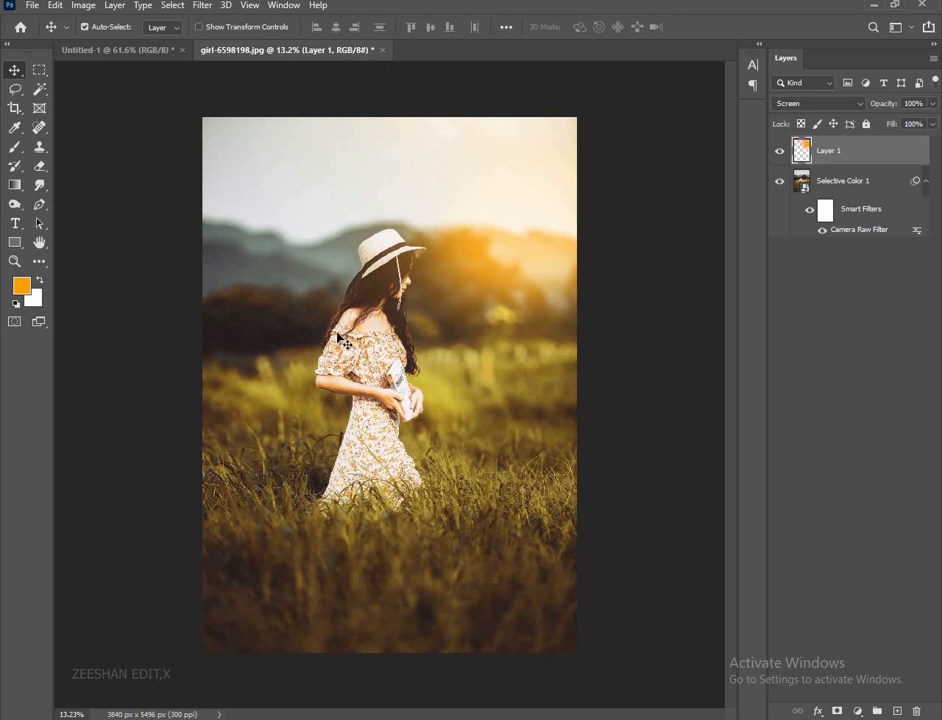
scroll(393, 352, "down", 1)
scroll(520, 383, "up", 1)
left_click(845, 158, "ctrl")
left_click(844, 178, "ctrl")
left_click(844, 158, "ctrl")
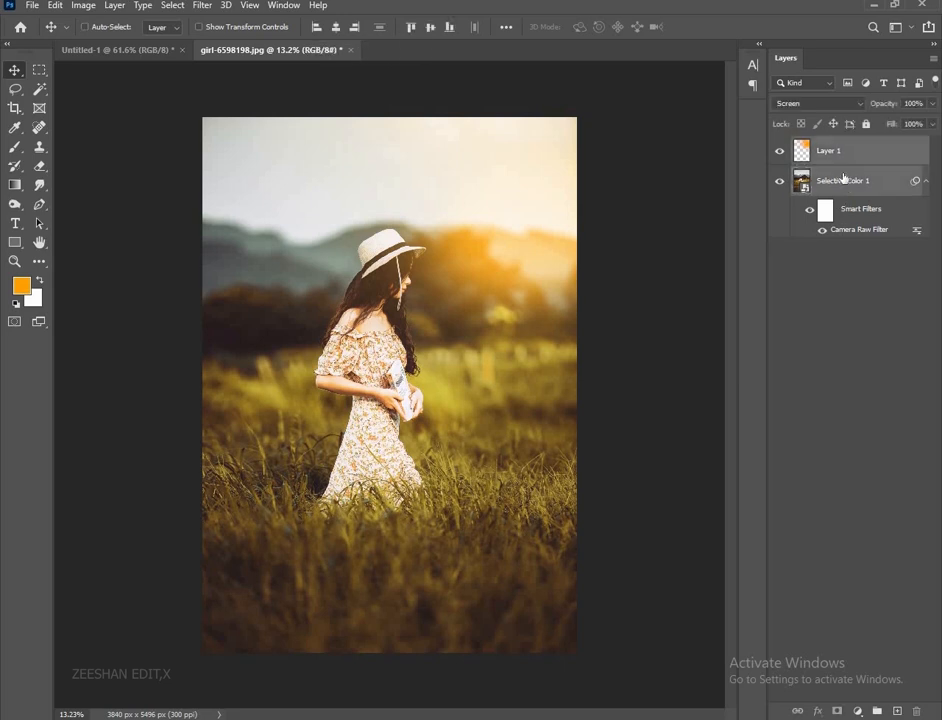
right_click(845, 182)
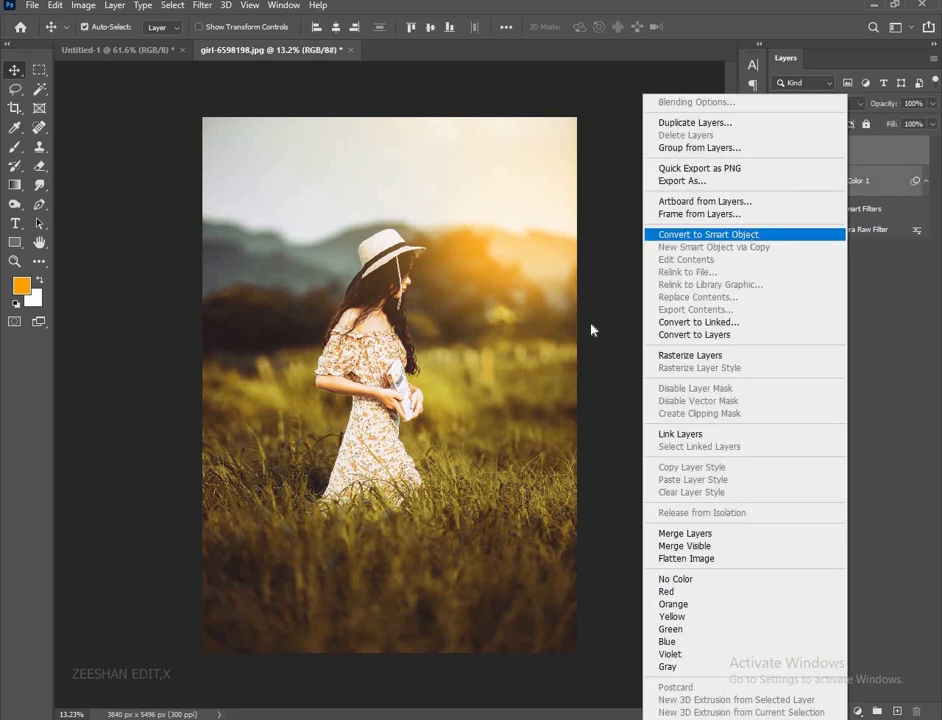
left_click(706, 235)
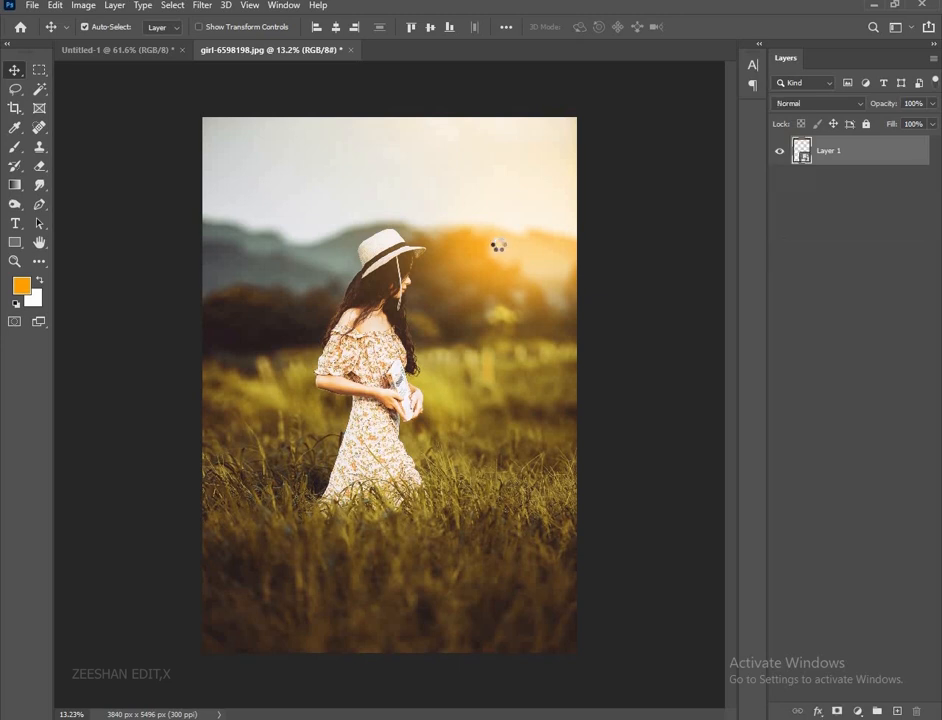
Rasterize the combined smart object for use with the Burn tool, and enlarge the tool's brush to 500 px
right_click(14, 204)
left_click(74, 217)
left_click(375, 313)
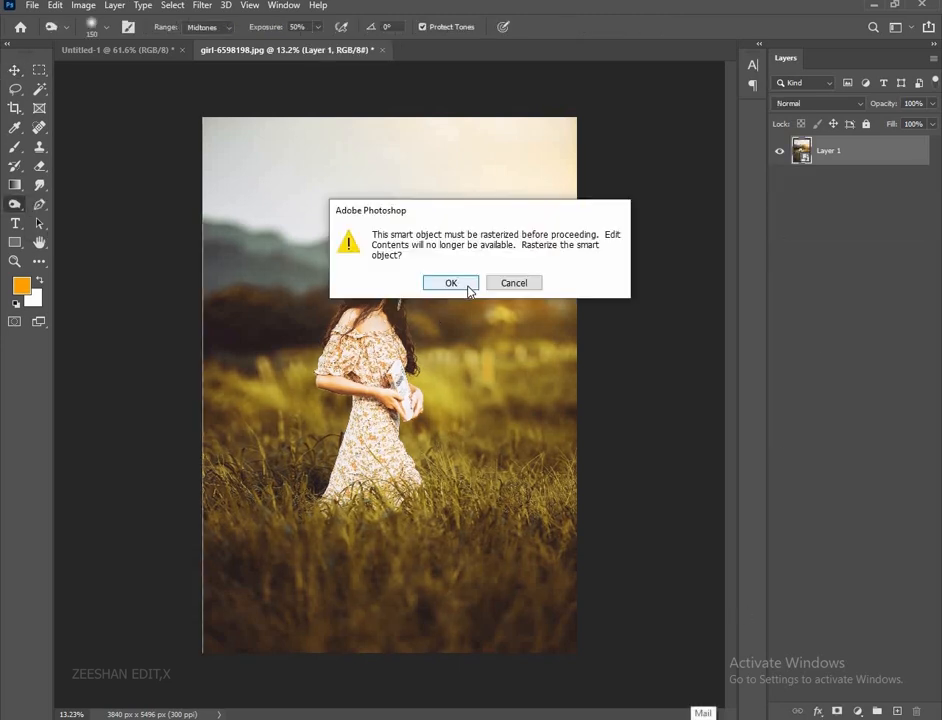
left_click(466, 286)
scroll(357, 347, "up", 5)
key("bracketright")
key("bracketright")
key("bracketright")
key("bracketright")
key("bracketright")
key("bracketright")
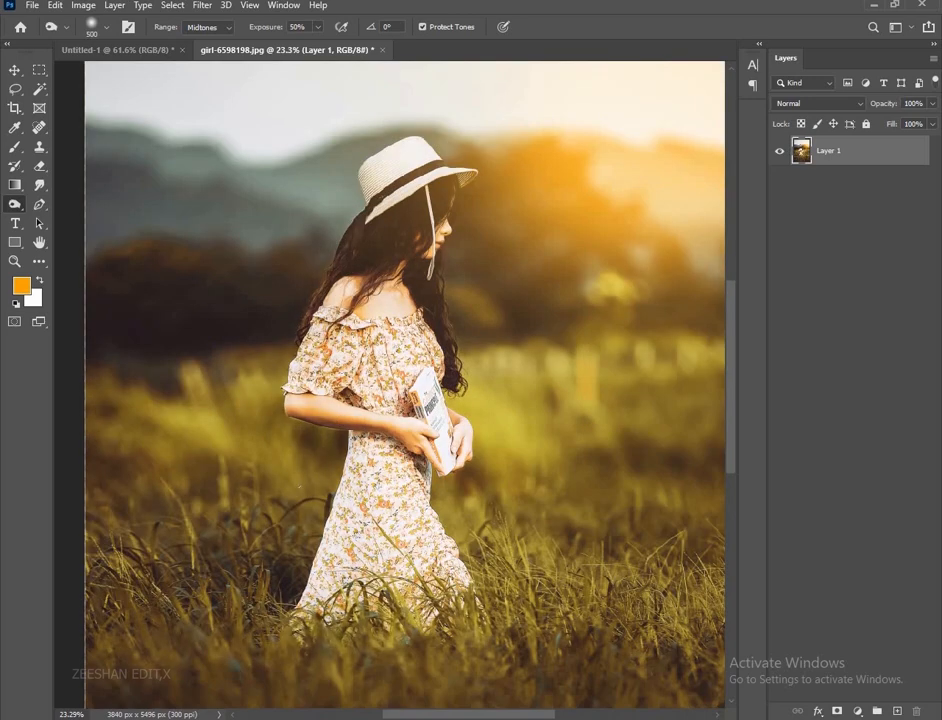
scroll(292, 300, "down", 2)
scroll(294, 389, "down", 10)
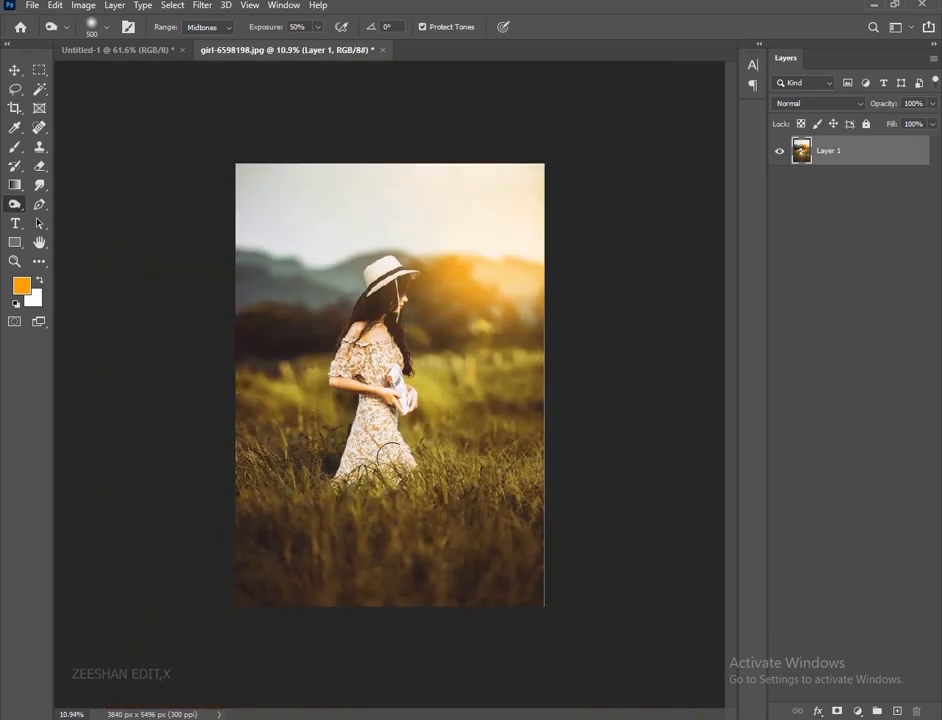
scroll(387, 376, "down", 4)
scroll(388, 381, "up", 8)
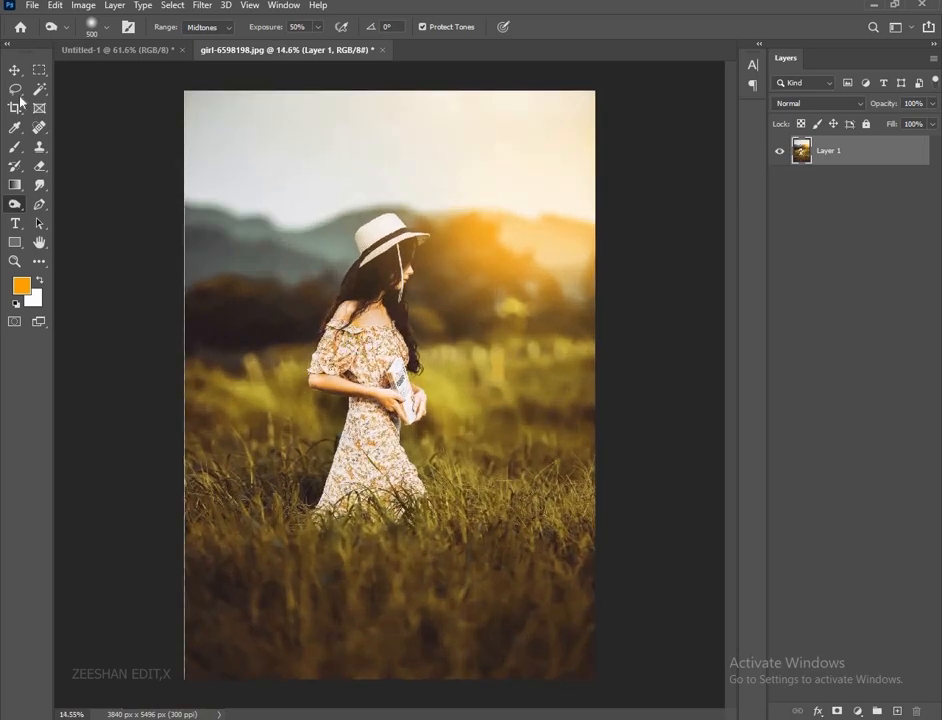
key("v")
scroll(384, 382, "down", 4)
scroll(373, 402, "up", 2)
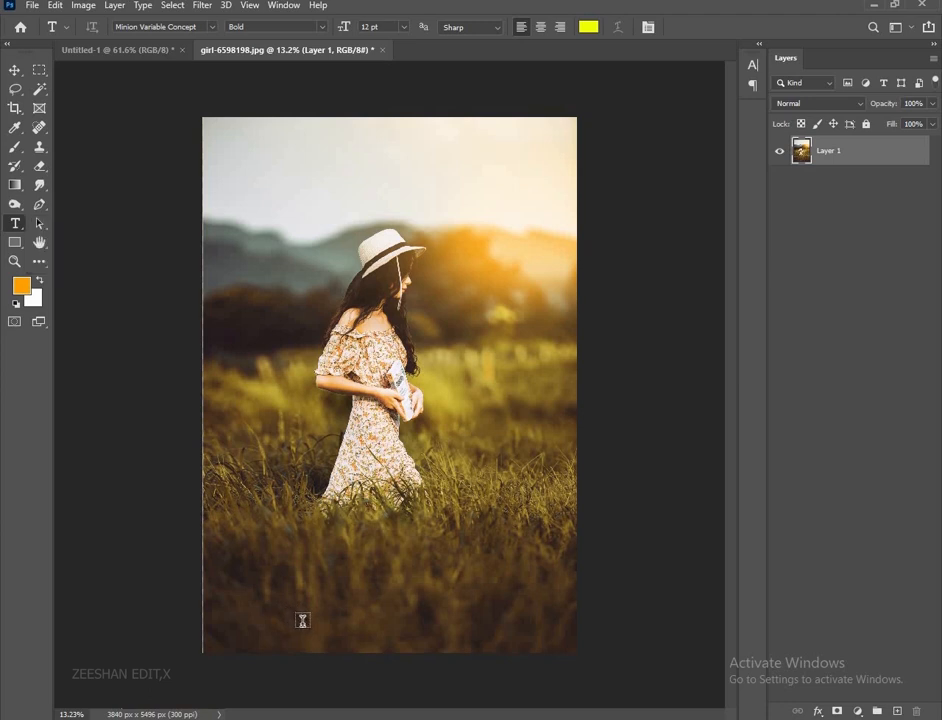
Add a text watermark with the creator's name over the dark grass near the photo's lower edge
left_click(302, 620)
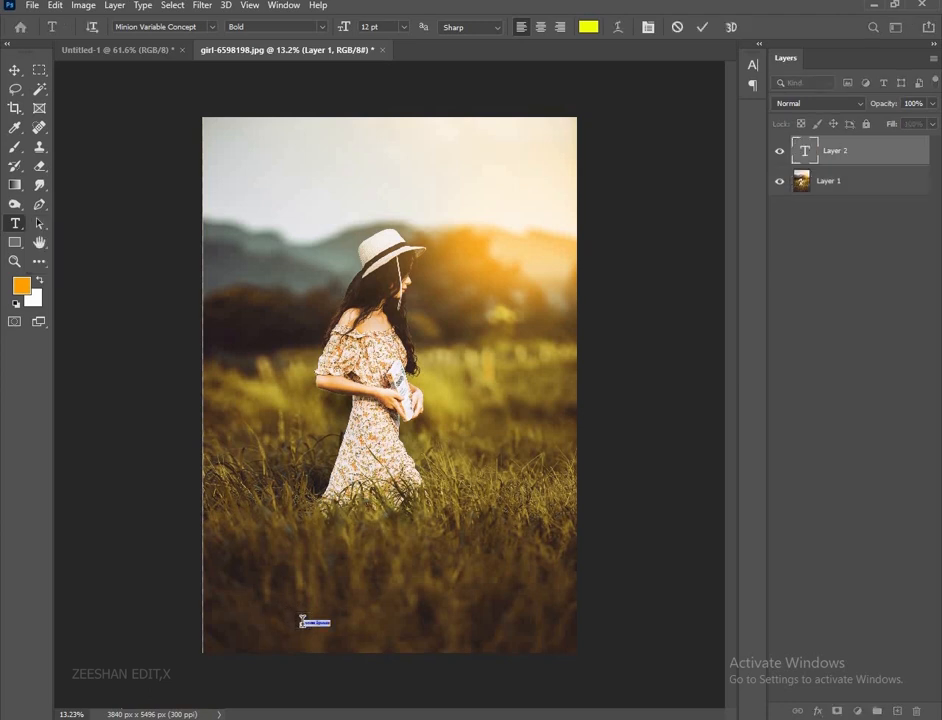
left_click(302, 622)
type("shan EDIT,X")
left_click(15, 69)
Set the watermark's text colour to white (#ffffff) using the Character settings
left_click(284, 5)
left_click(390, 176)
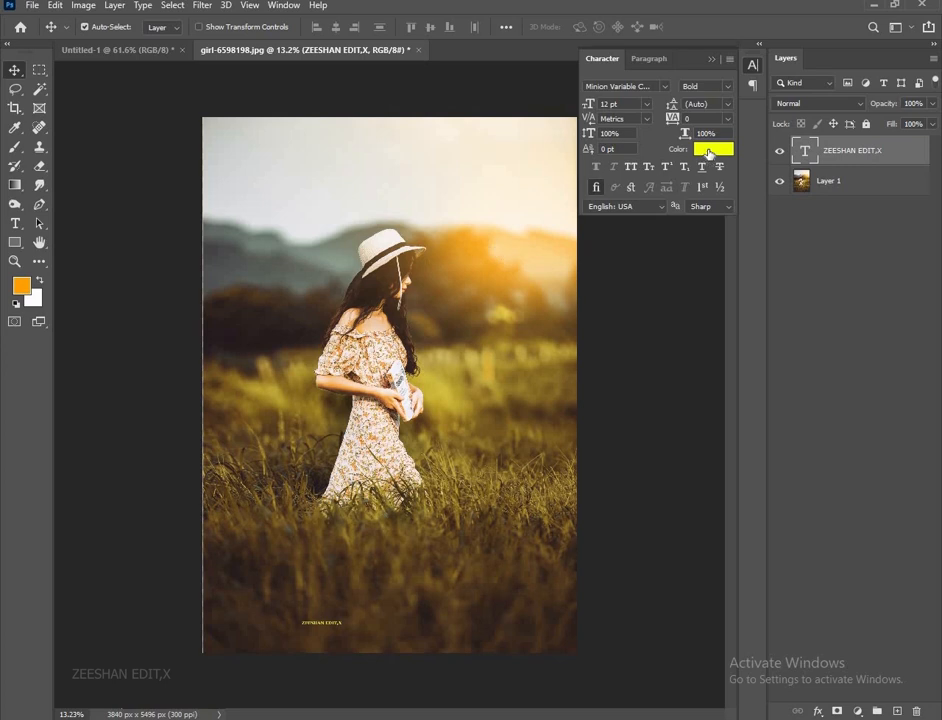
left_click(709, 151)
left_click(553, 166)
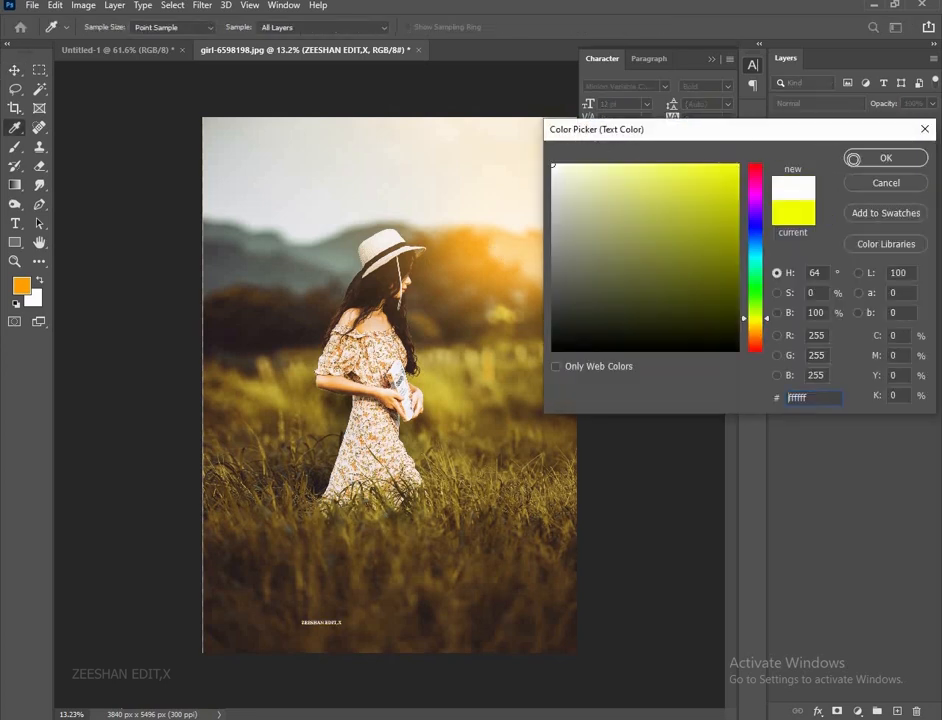
left_click(853, 159)
Enlarge the watermark text to about 36.47 pt and place it near the middle of the photo's lower edge
key("ctrl+t")
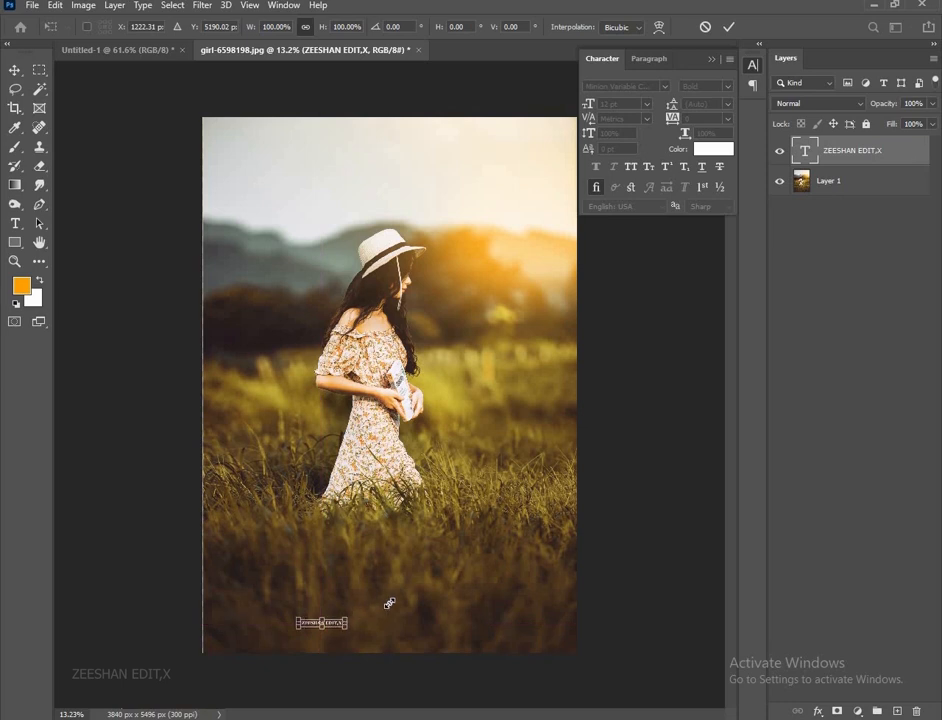
left_click_drag(389, 603, 404, 596)
left_click_drag(353, 624, 440, 623)
Change the watermark text's font to Arial Bold and set its tracking to 500
left_click(665, 88)
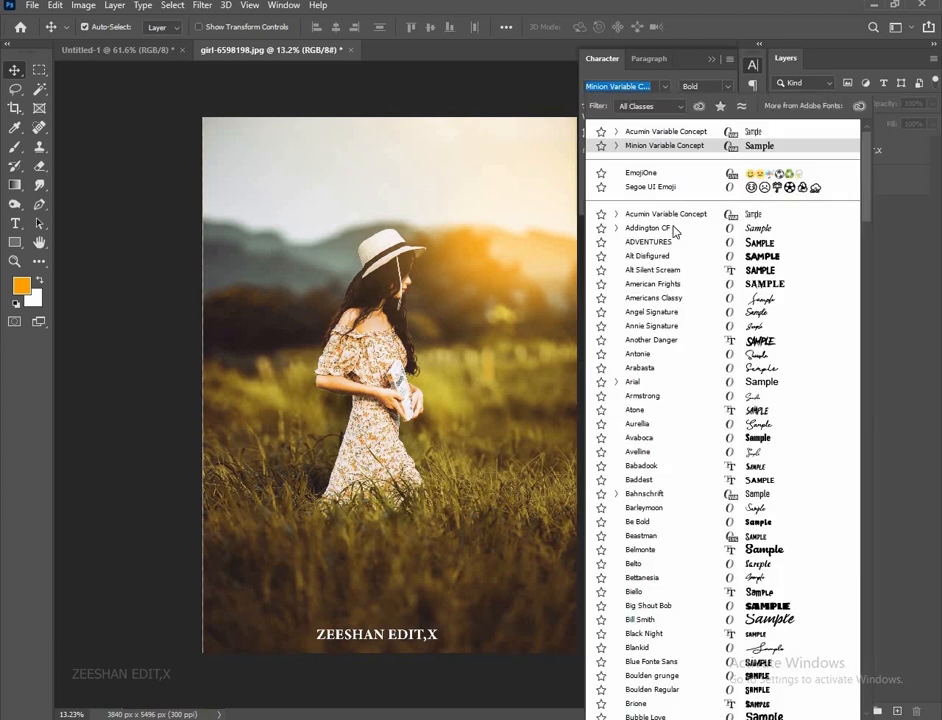
left_click(679, 234)
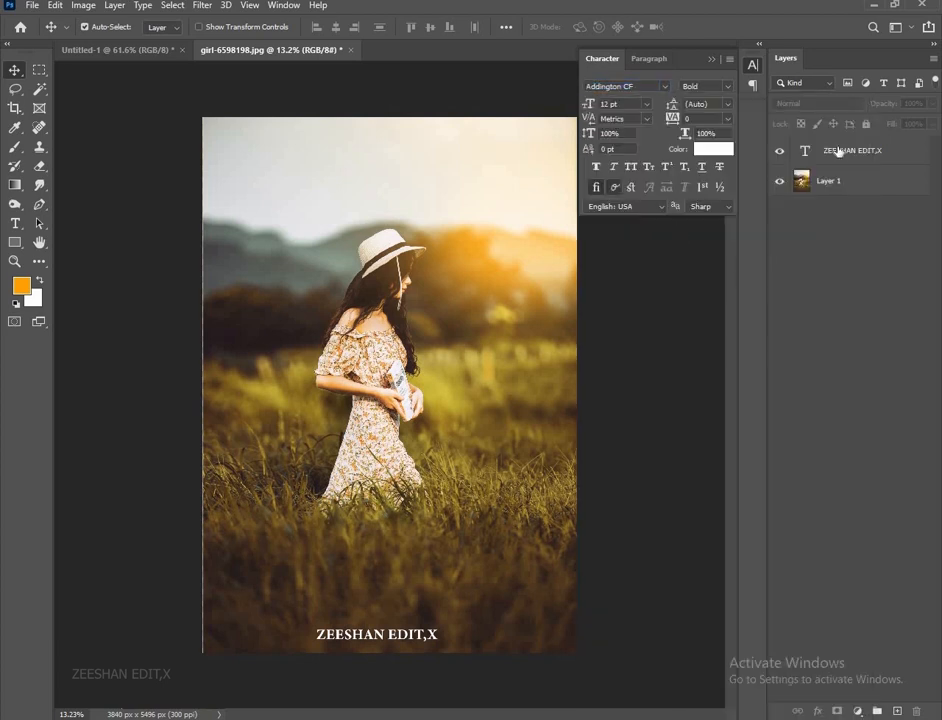
left_click(838, 150)
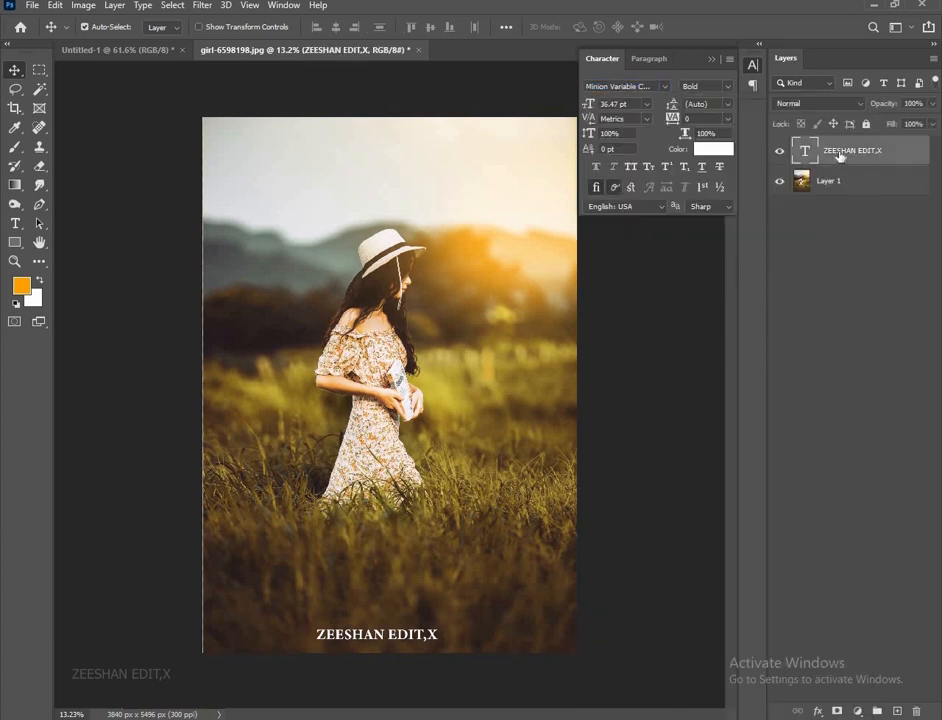
left_click(664, 86)
left_click(656, 395)
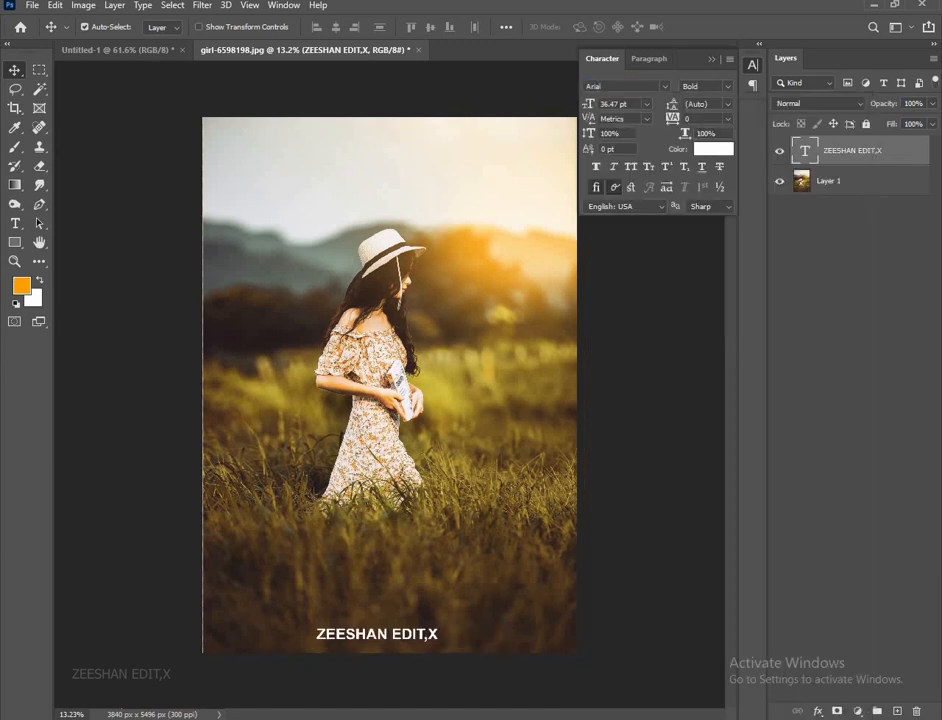
left_click_drag(674, 118, 702, 116)
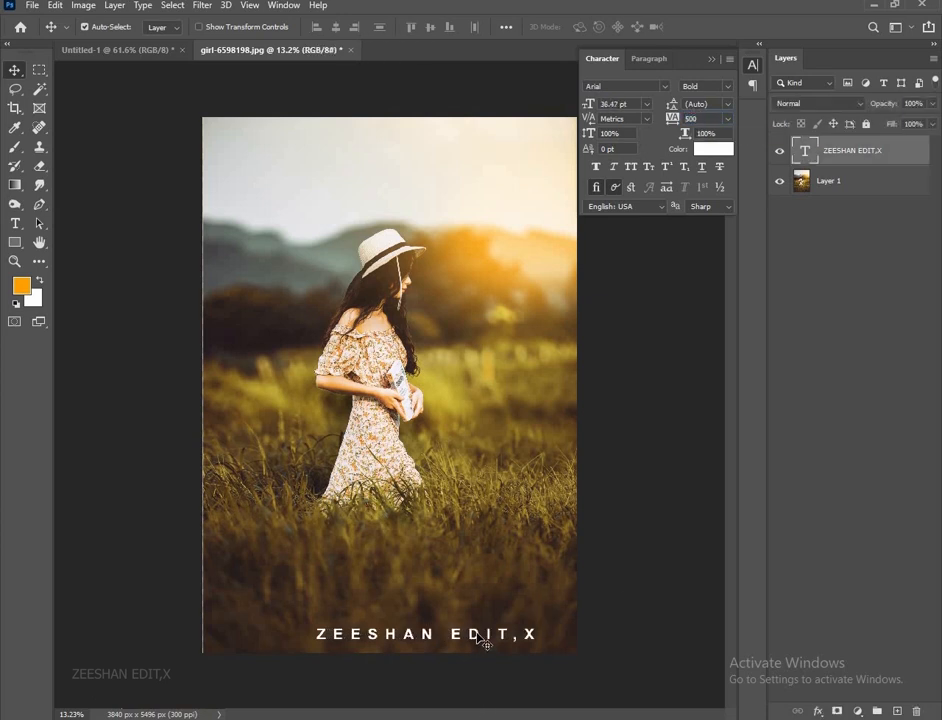
Scale the watermark text down to about 23.58 pt, centre it horizontally and nudge it closer to the photo's lower edge
key("ctrl+t")
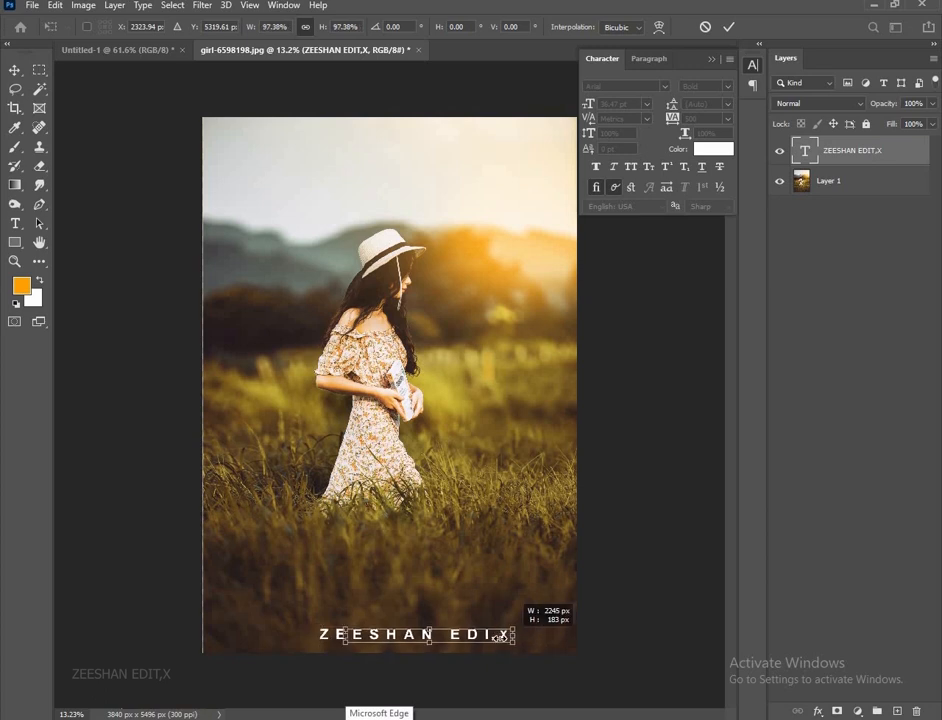
left_click_drag(543, 636, 498, 636)
left_click_drag(441, 648, 408, 648)
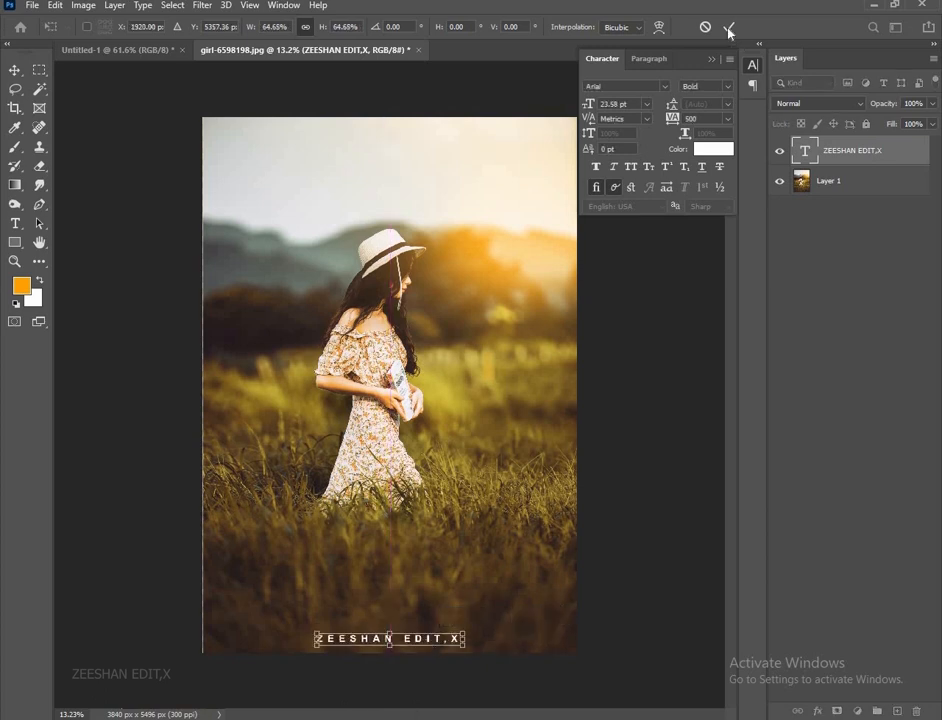
left_click(729, 27)
key("shift+Down")
key("shift+Down")
key("shift+Down")
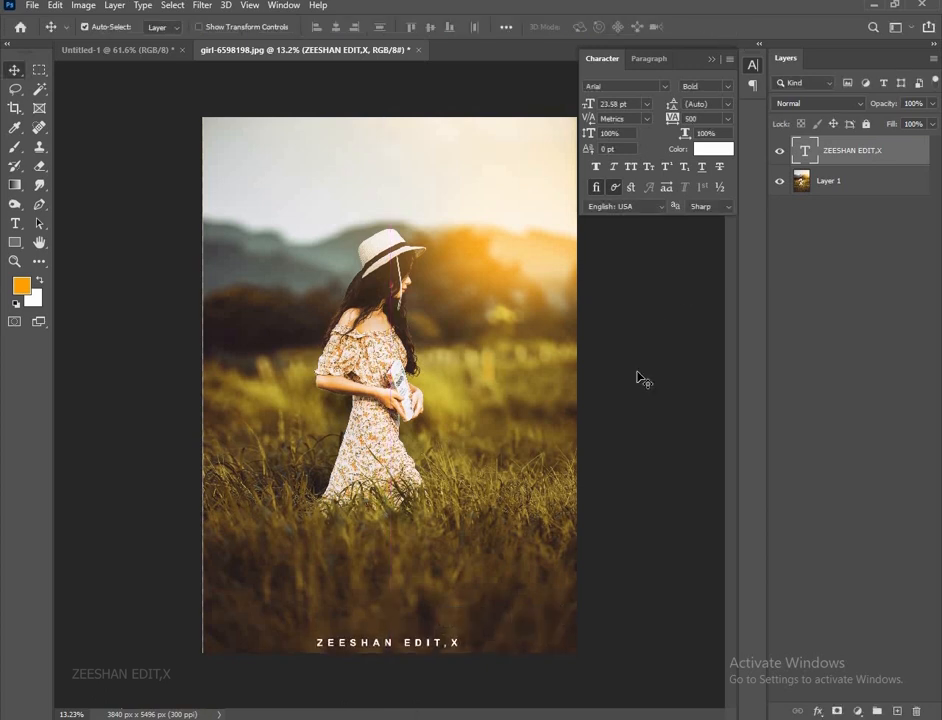
Lower the watermark layer's opacity to a faint level under 40%, and deselect the layer and collapse the Character settings
left_click(921, 103)
type("59")
key("Return")
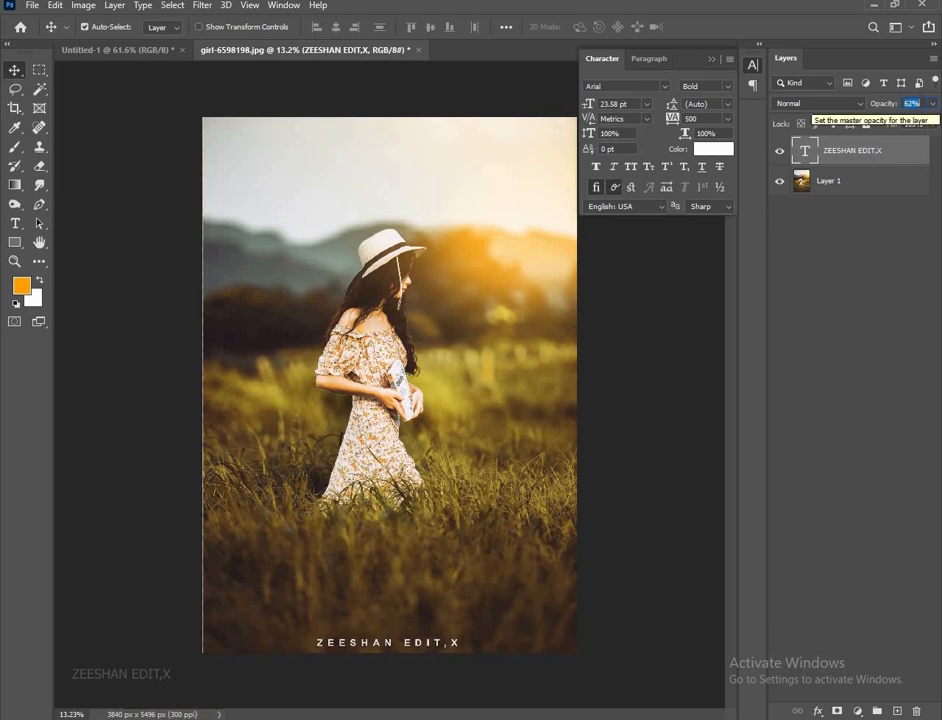
key("shift+Down")
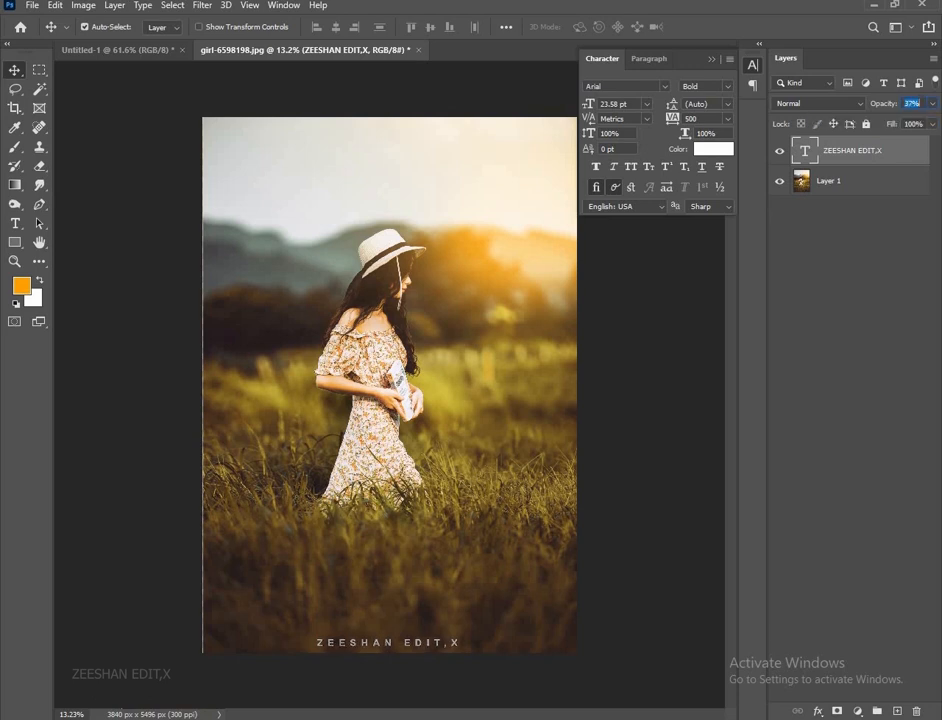
scroll(914, 104, "down", 7)
left_click(852, 300)
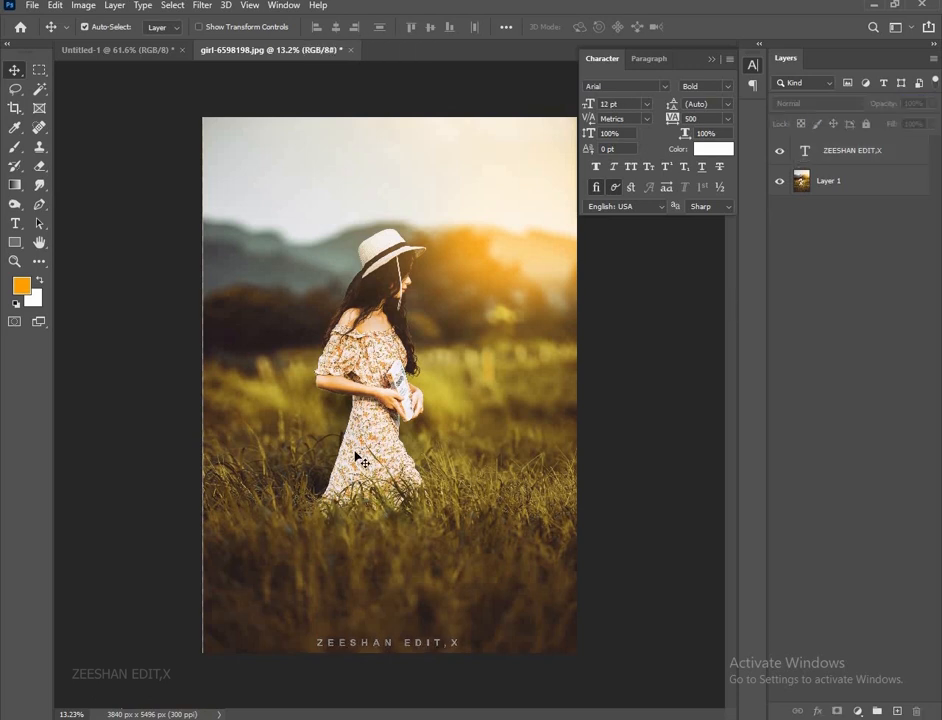
left_click(711, 59)
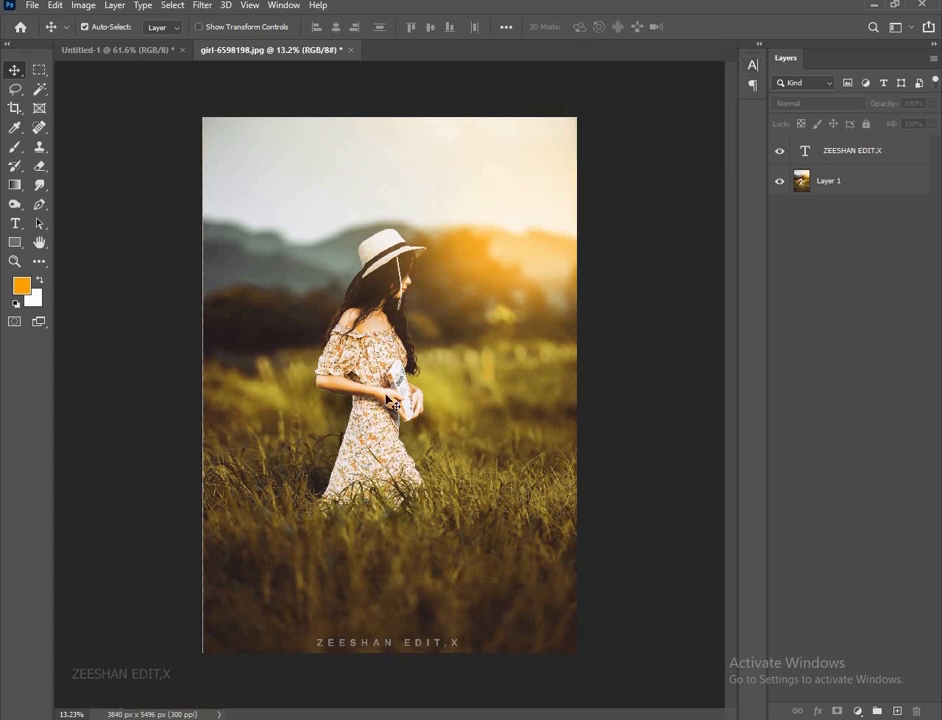